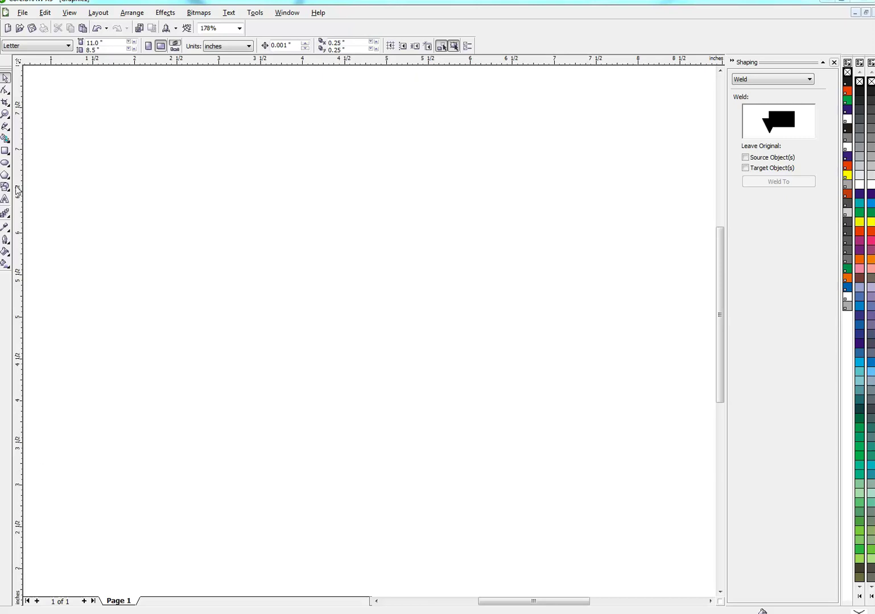
Draw a large 4.782 × 3.247 inch ellipse with a 5 pt outline, shifted slightly up and right.
click(5, 163)
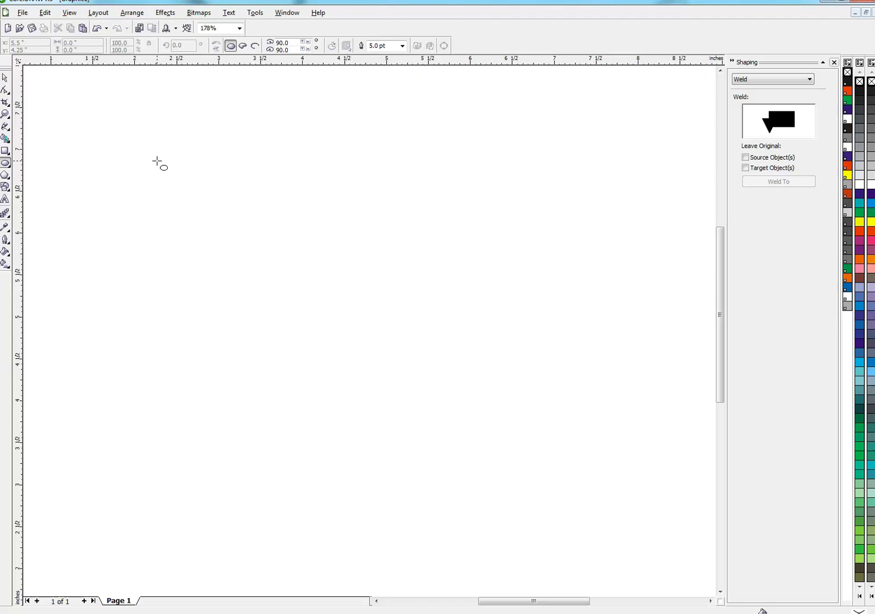
drag(157, 162, 558, 434)
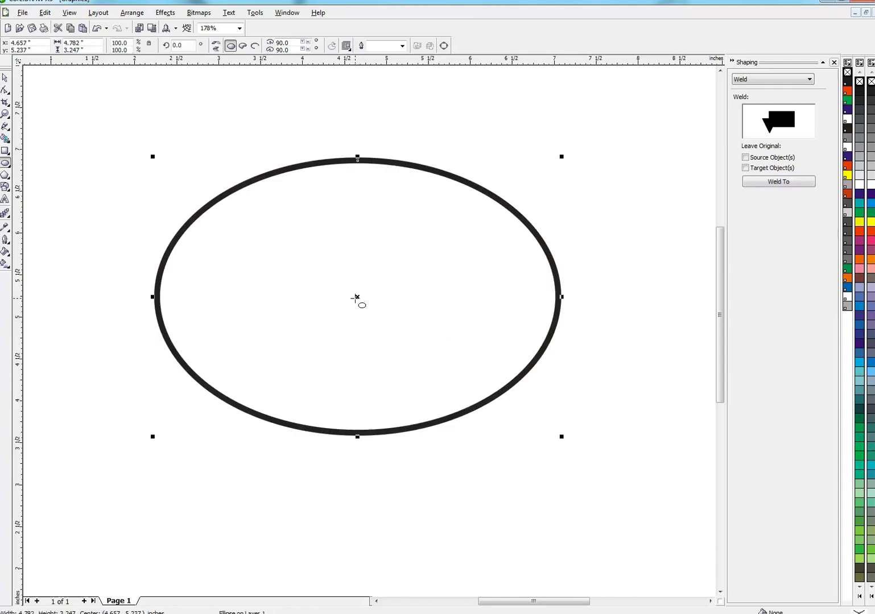
drag(358, 297, 386, 274)
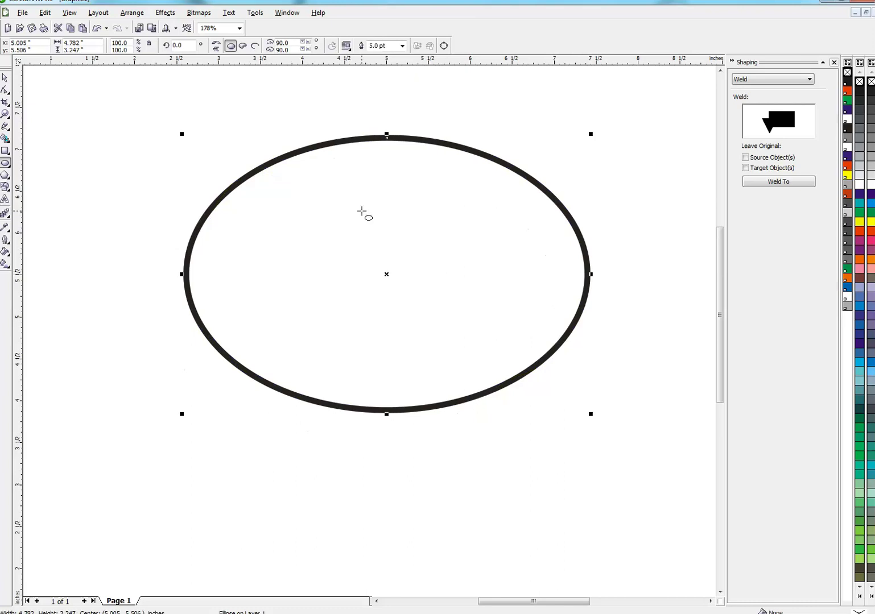
Convert the ellipse to a 4-node curve object with Arrange > Convert To Curves.
click(130, 14)
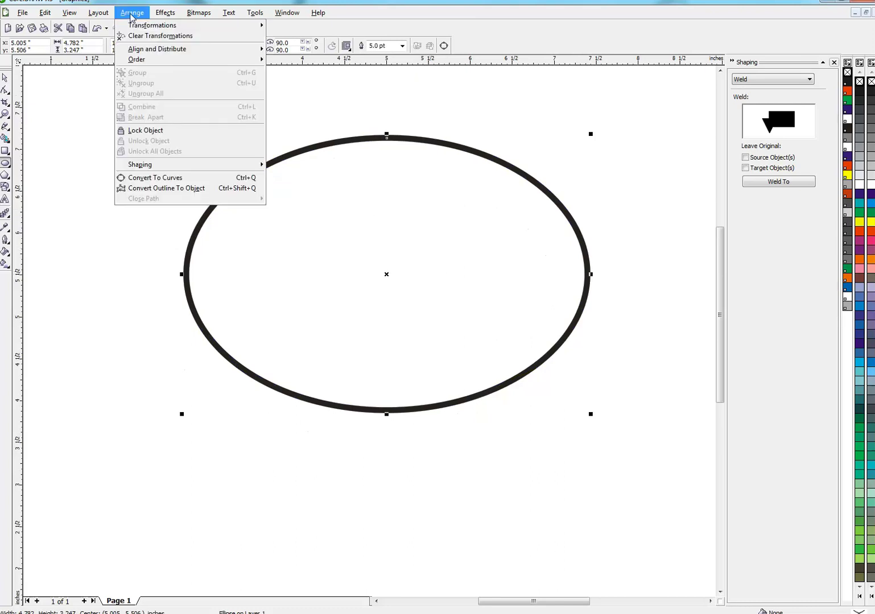
click(170, 179)
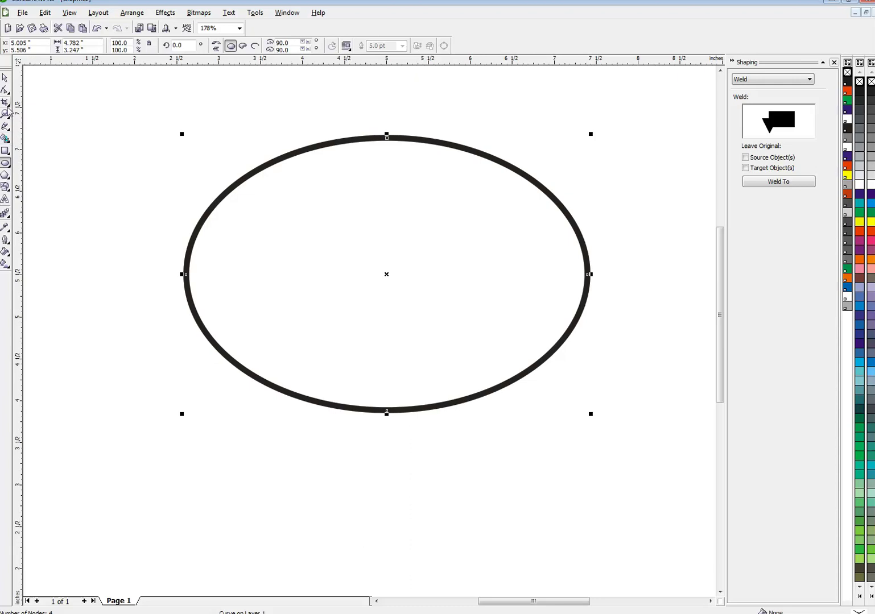
Add three nodes on the curve's lower-left edge, making two of them cusp nodes.
click(5, 90)
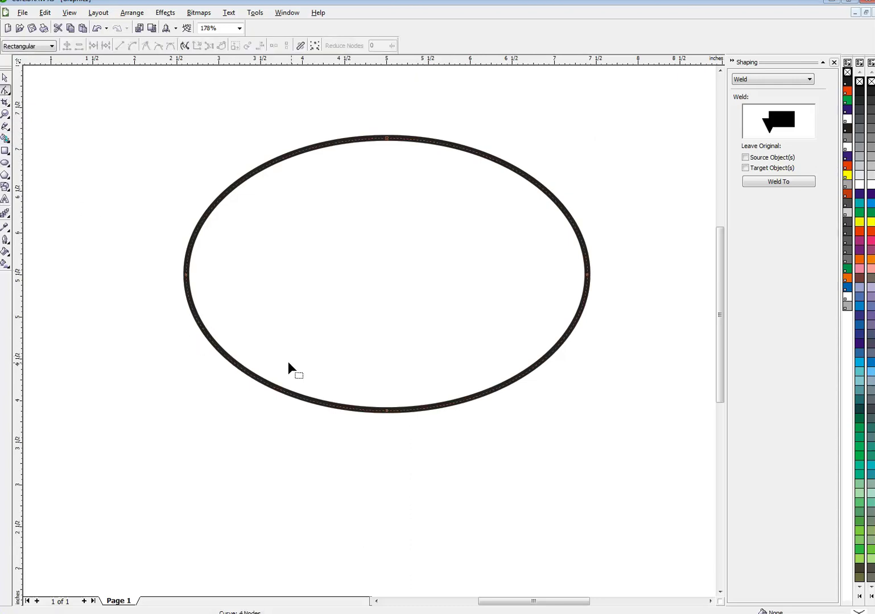
double_click(224, 355)
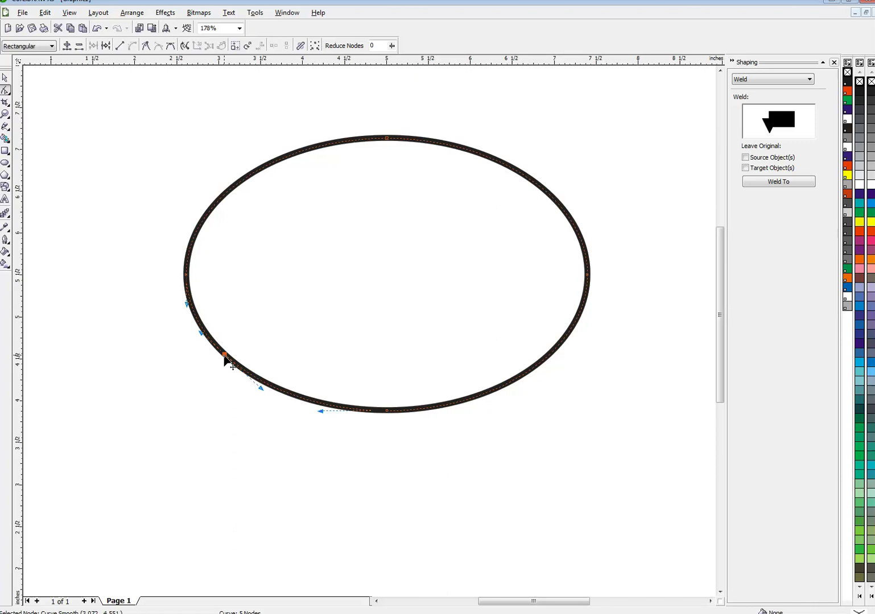
click(145, 46)
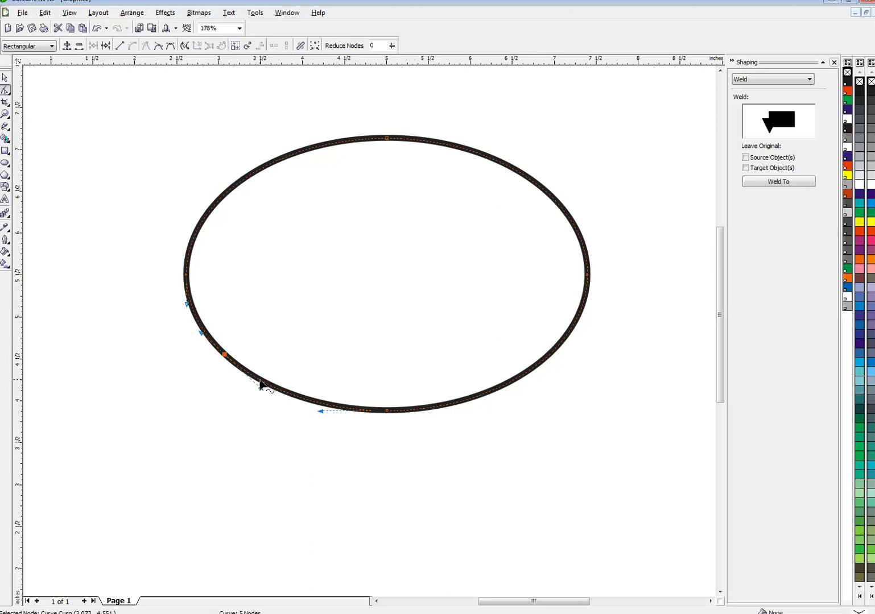
double_click(259, 380)
click(235, 385)
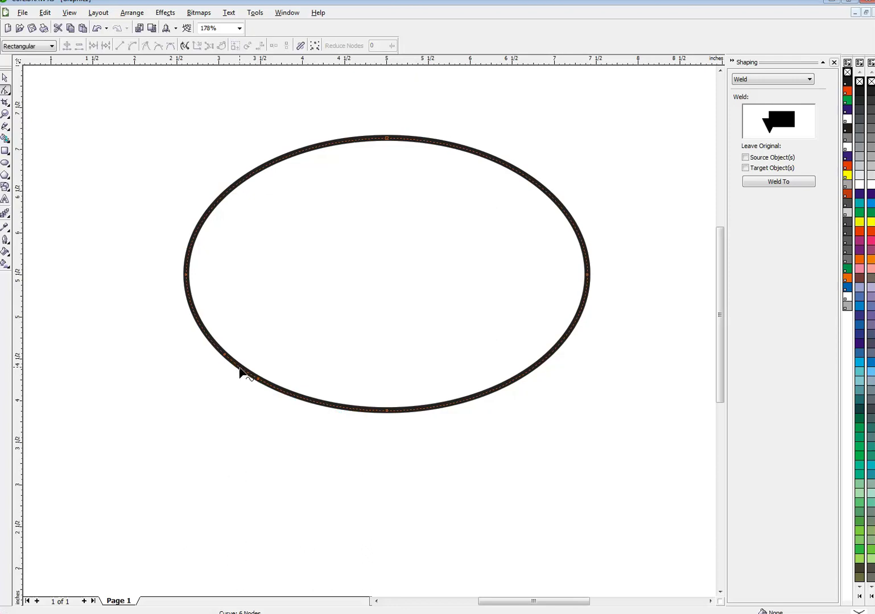
double_click(240, 368)
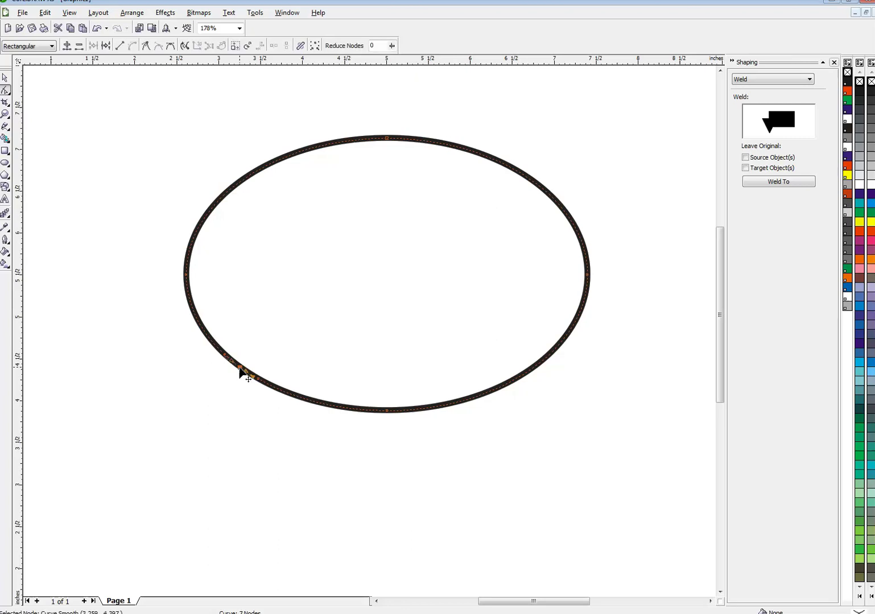
key(c)
click(197, 410)
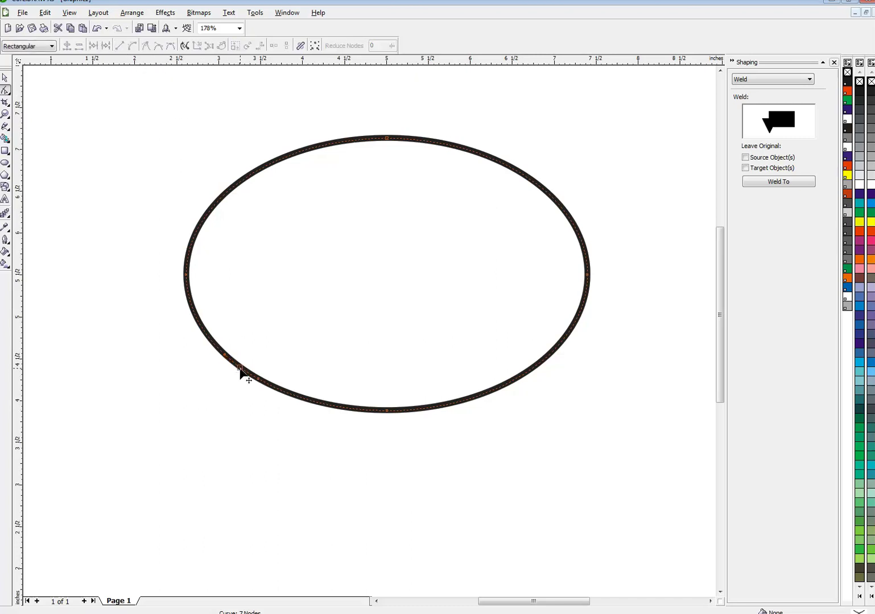
Pull a node down-left into a pointed tail and curve its sides.
drag(241, 371, 174, 442)
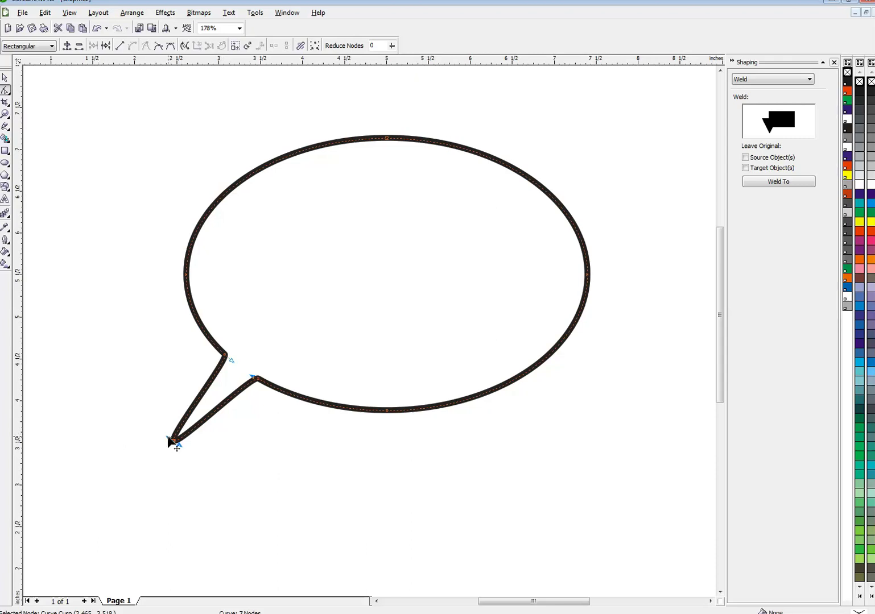
drag(172, 442, 197, 417)
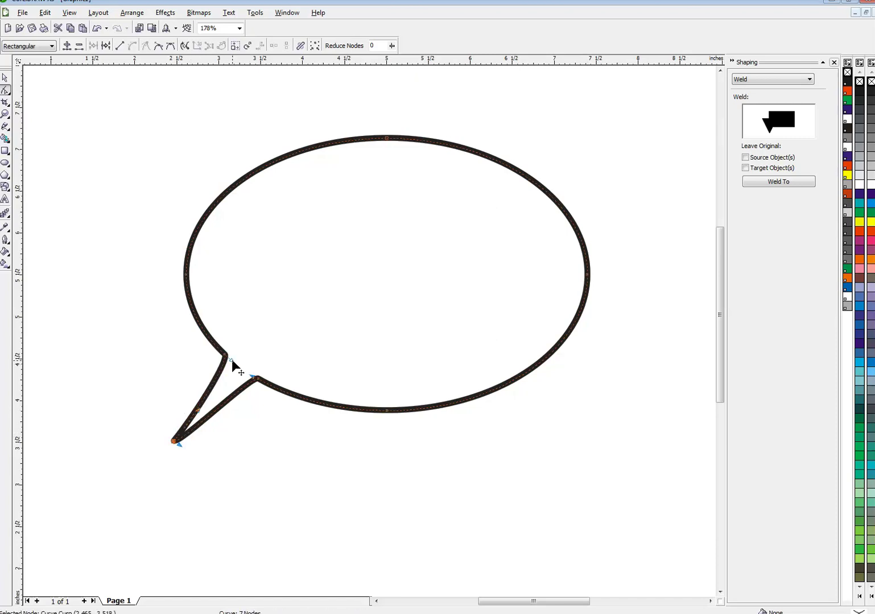
drag(230, 360, 220, 384)
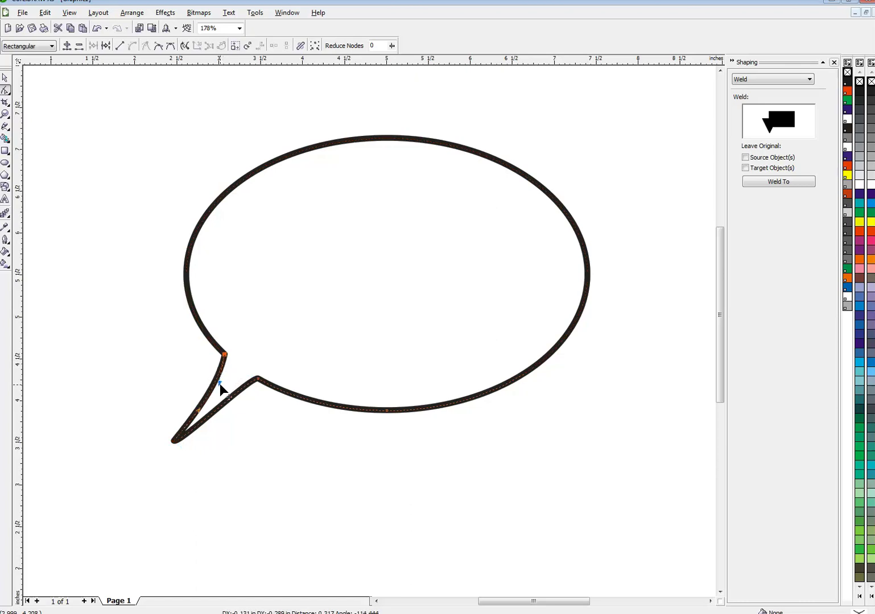
click(175, 444)
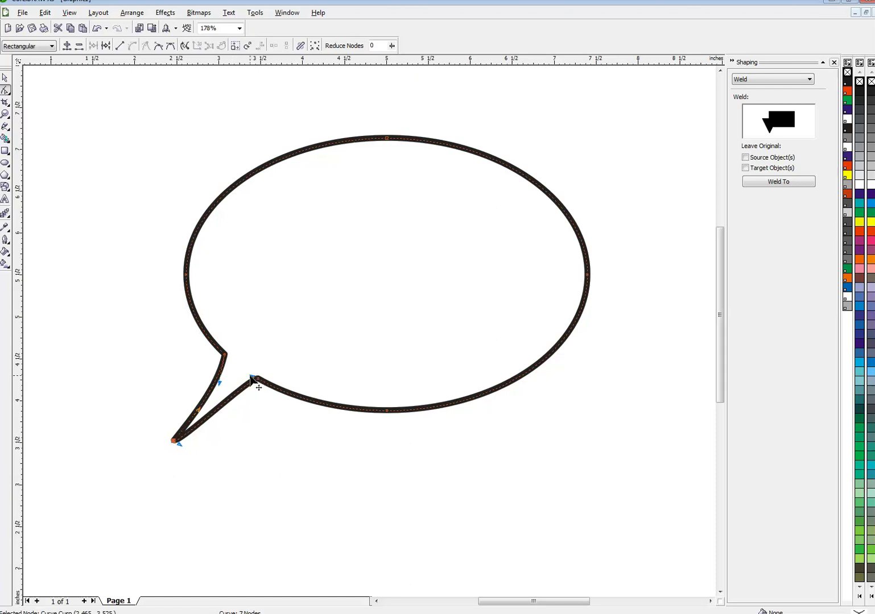
drag(251, 377, 234, 407)
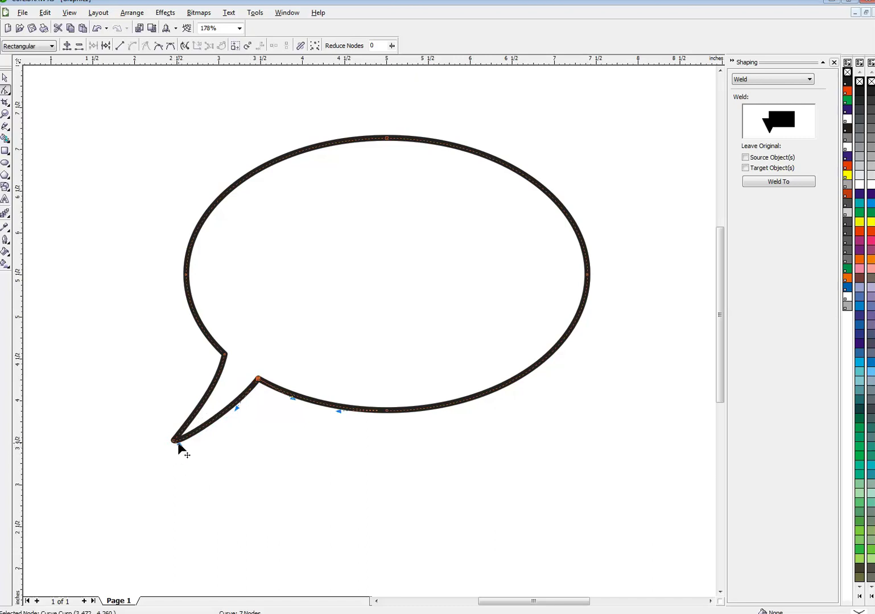
drag(179, 443, 192, 440)
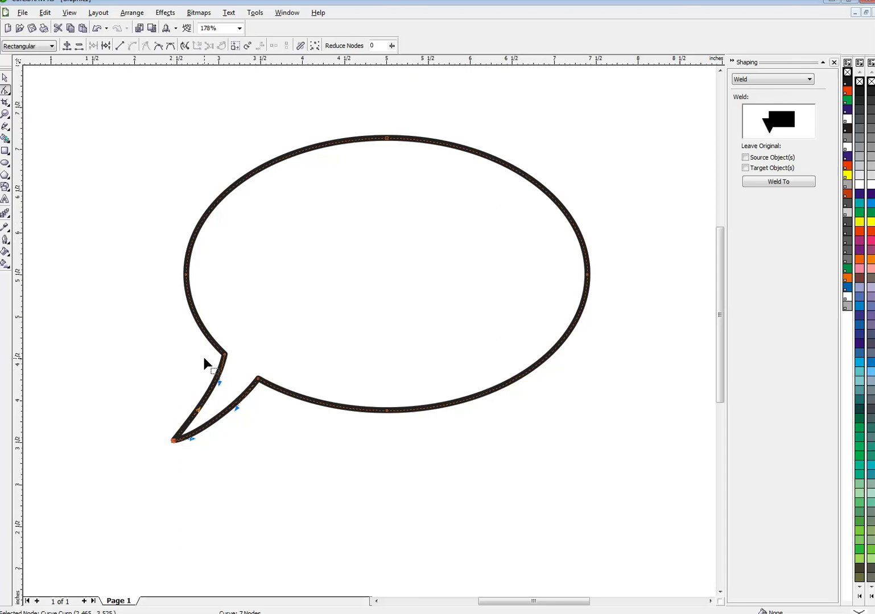
Add two nodes at the tail's corners and nudge the tail nodes to refine it.
drag(102, 332, 325, 472)
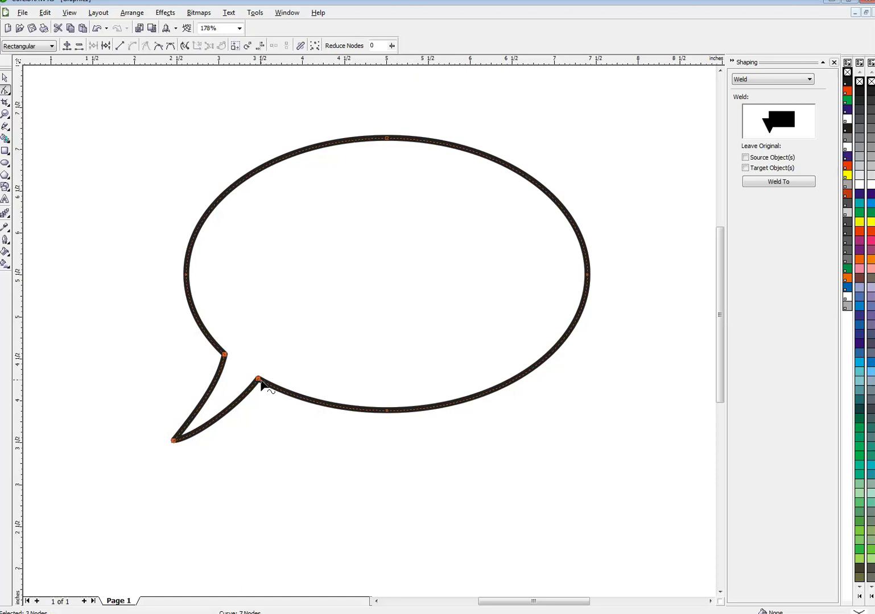
double_click(215, 349)
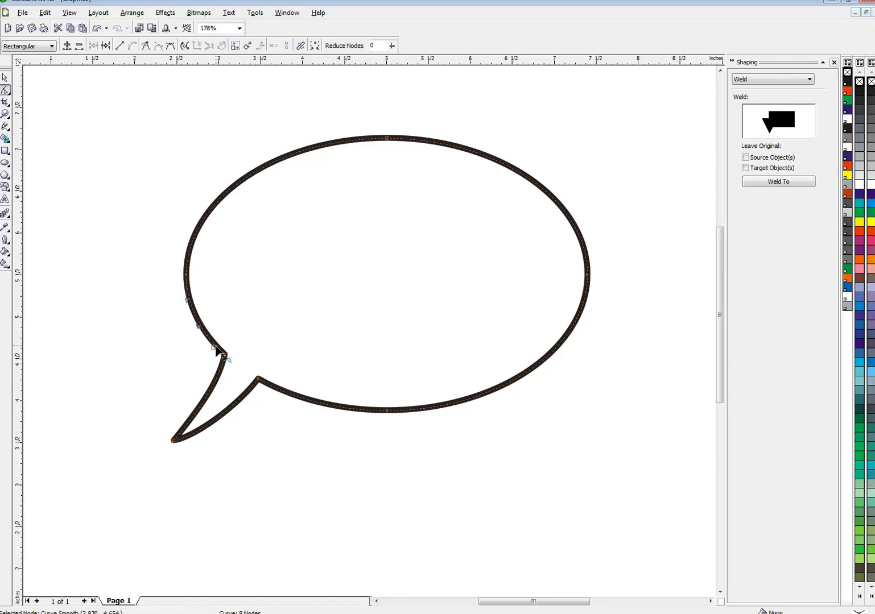
double_click(266, 385)
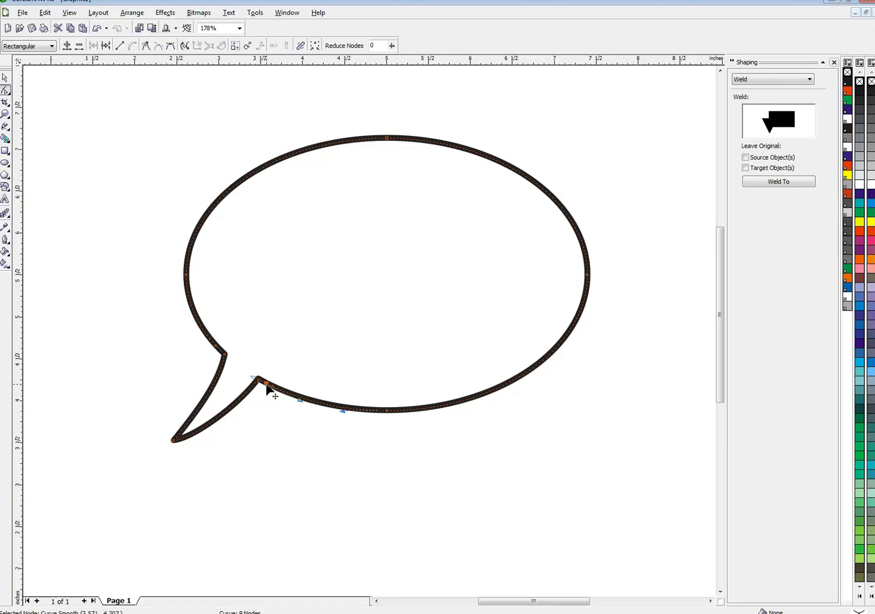
click(226, 355)
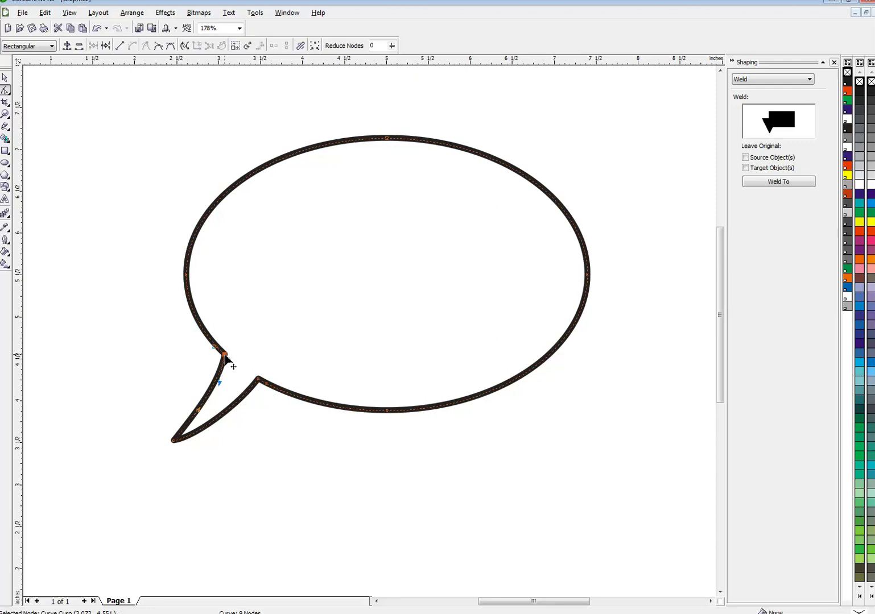
shift+click(259, 380)
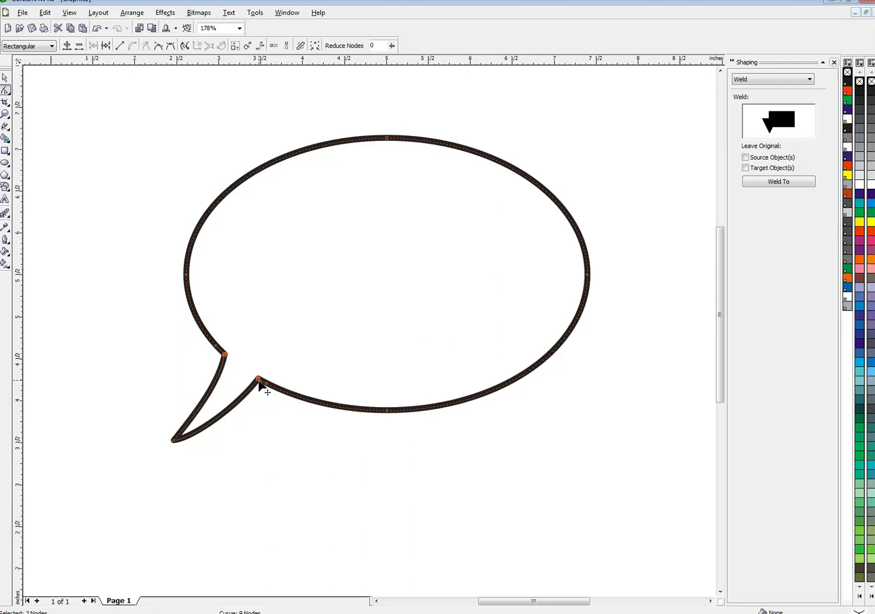
shift+click(173, 440)
drag(224, 355, 227, 359)
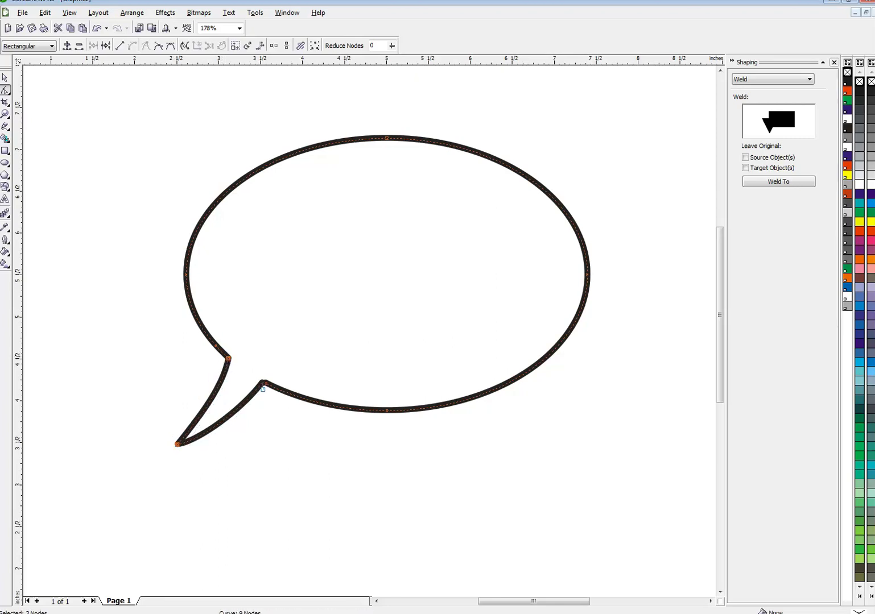
Mirror the bubble horizontally so its tail points lower right, undoing an accidental delete.
click(5, 78)
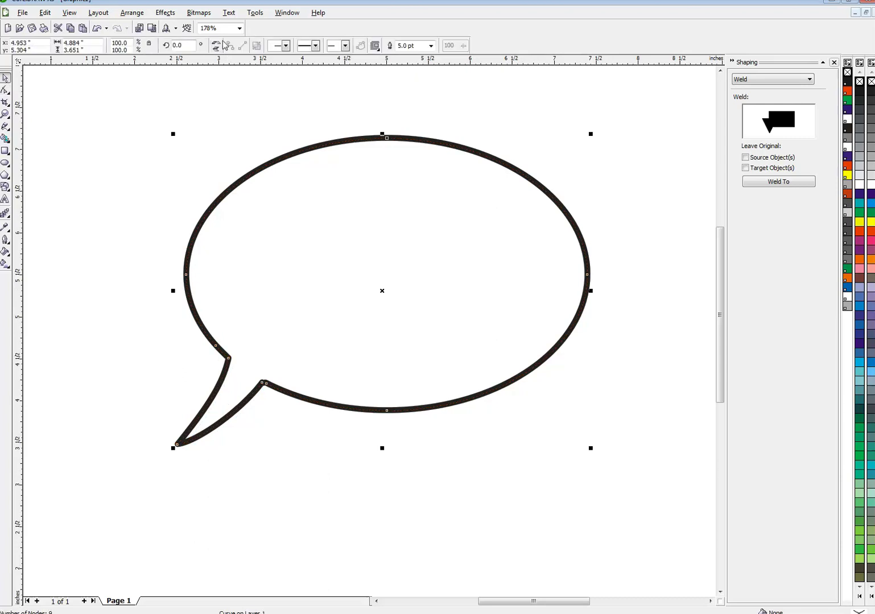
click(217, 46)
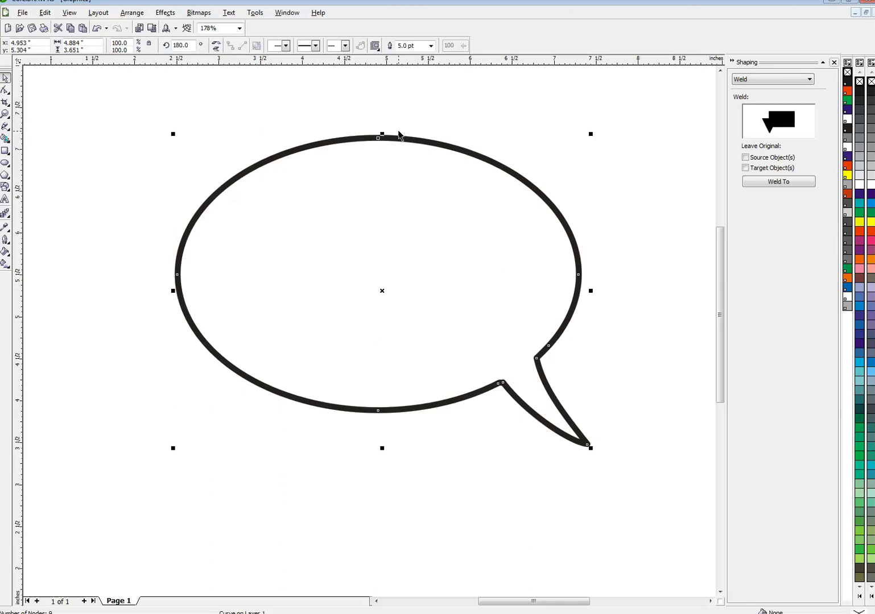
key(Delete)
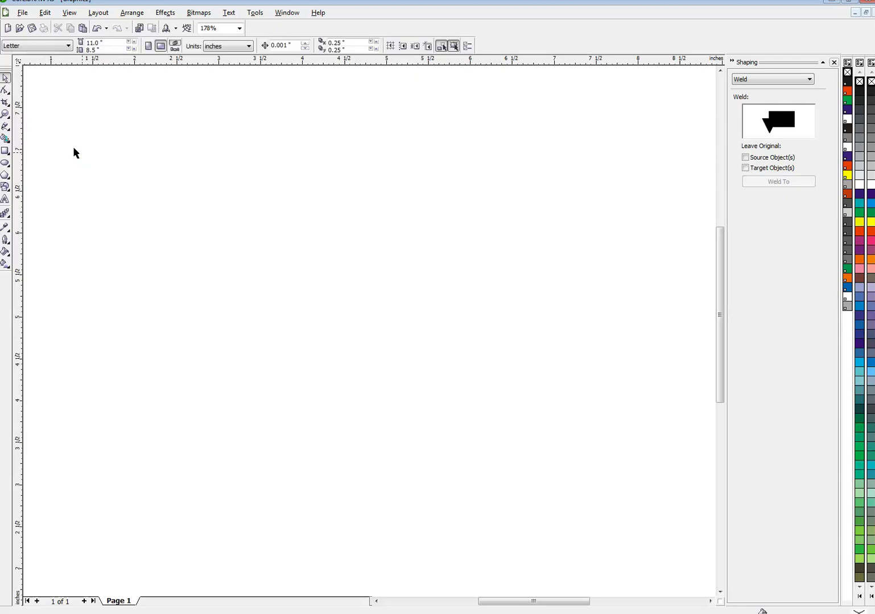
key(ctrl+z)
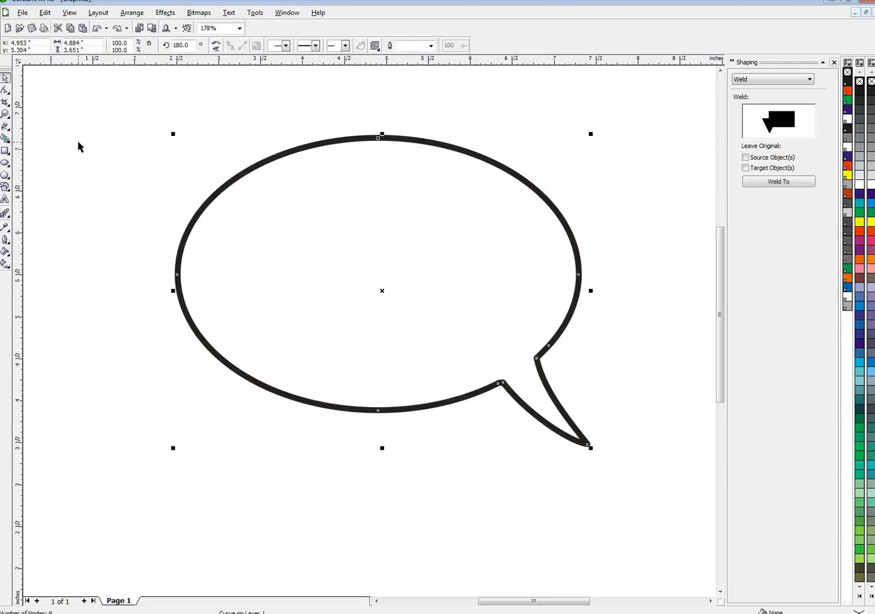
Draw a small circle at the bubble's top-left and paste a copy scaled to 82%.
click(5, 163)
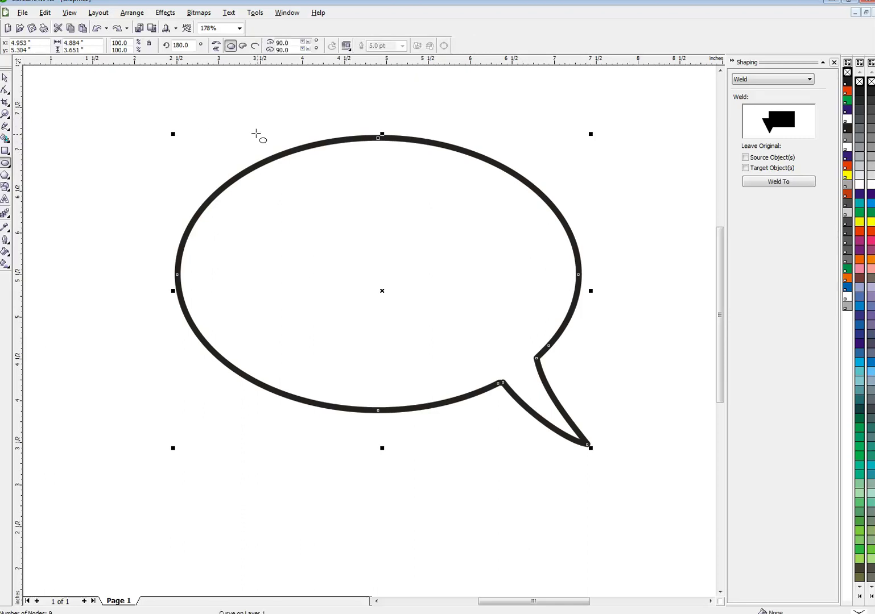
drag(262, 134, 287, 157)
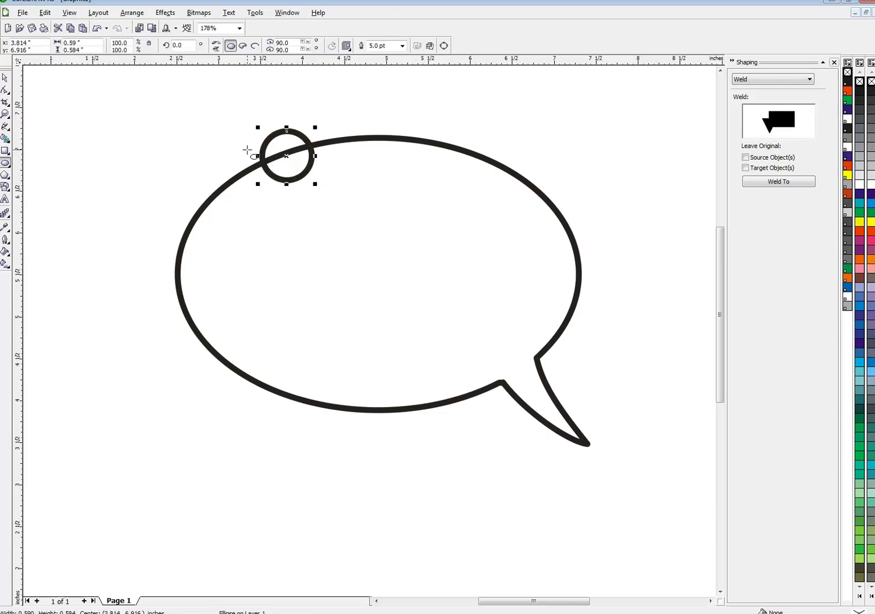
click(83, 29)
mouse_move(259, 128)
mouse_down()
mouse_move(293, 161)
mouse_move(318, 143)
mouse_up()
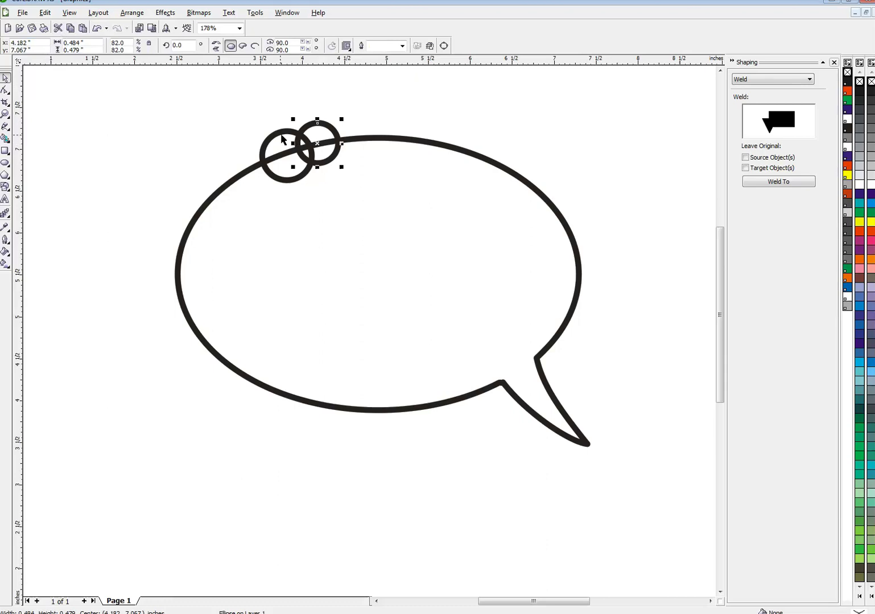
Move the small circle copies along the bubble's outline to ring it.
click(279, 135)
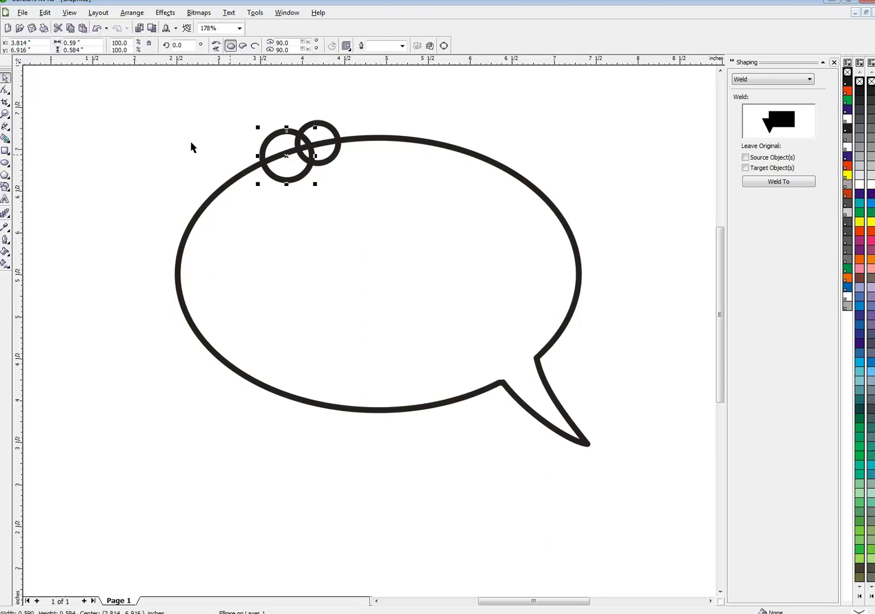
drag(275, 154, 354, 139)
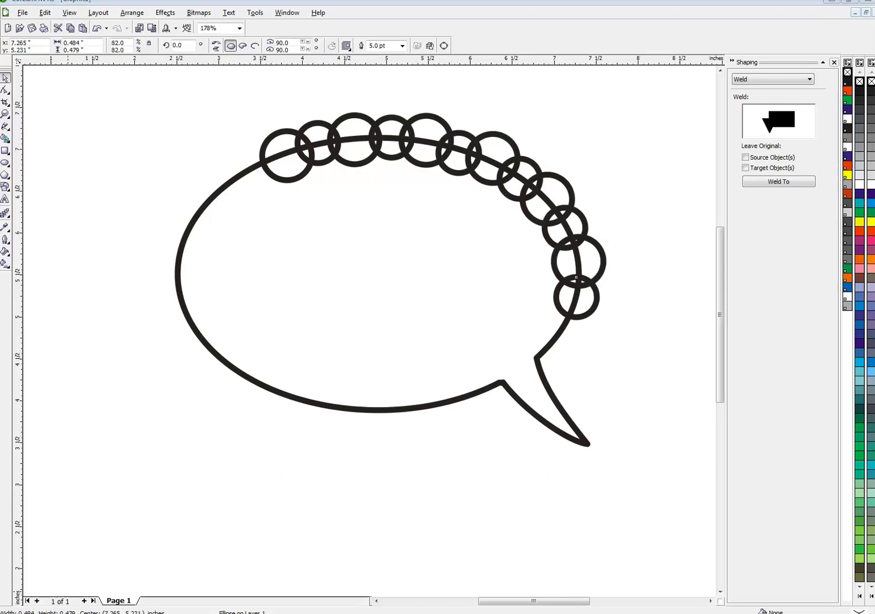
click(447, 171)
drag(448, 171, 450, 164)
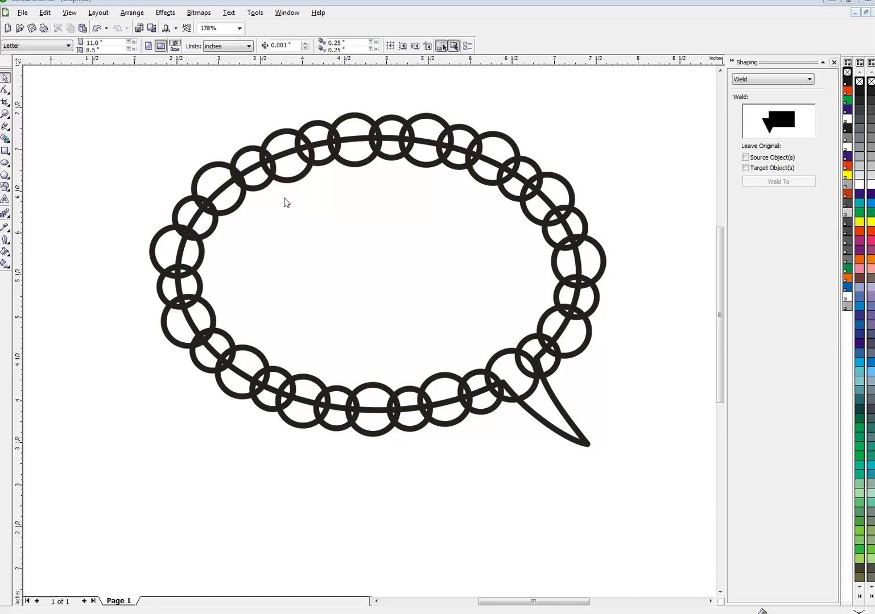
Enable Dynamic Guides from the View menu and marquee-select the bubble outline.
click(45, 12)
mouse_move(71, 15)
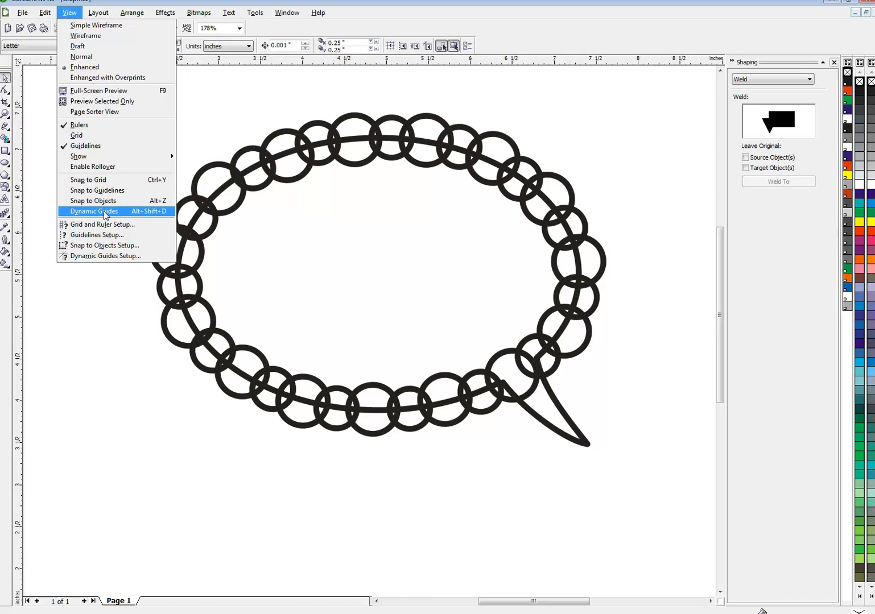
click(29, 455)
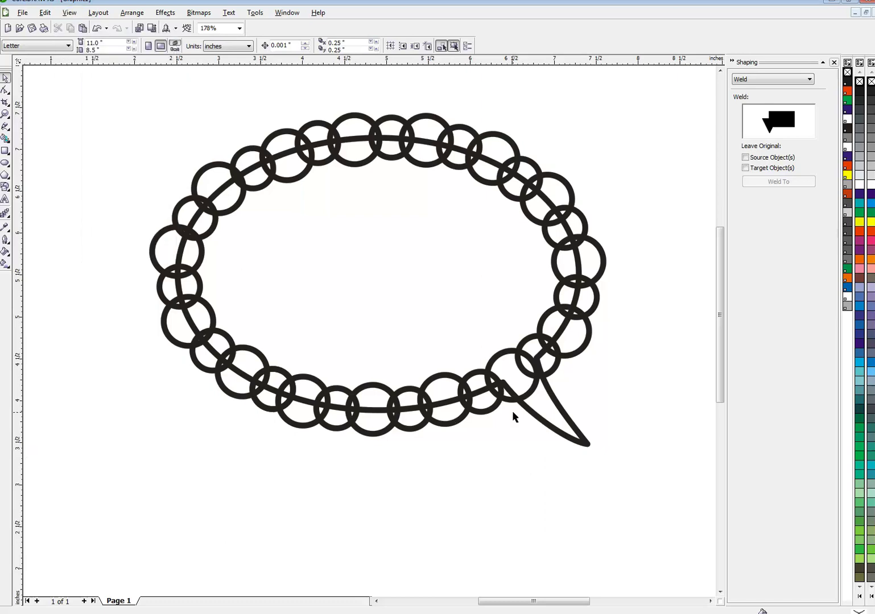
drag(534, 417, 615, 558)
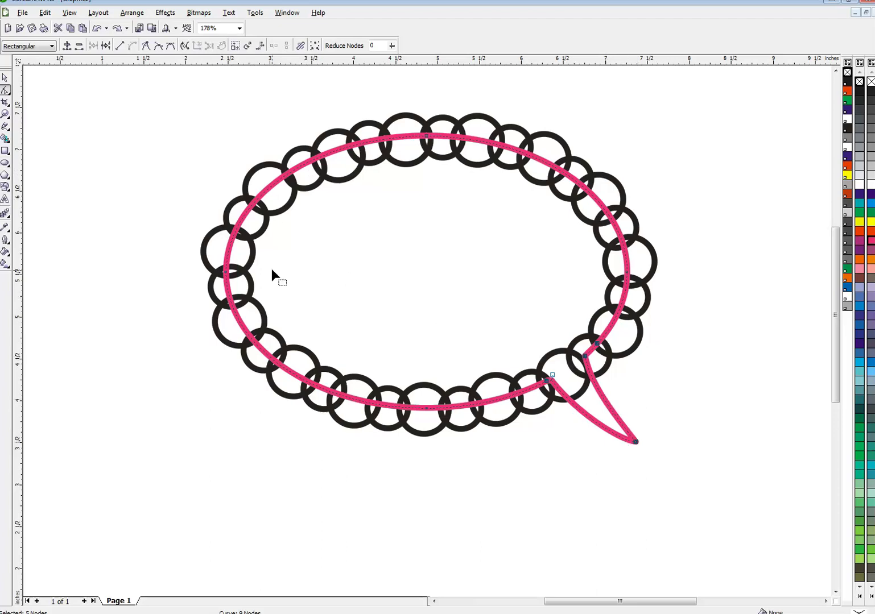
Draw a 4.768 × 3.253 inch ellipse and stretch its sides to run through the ring.
click(6, 164)
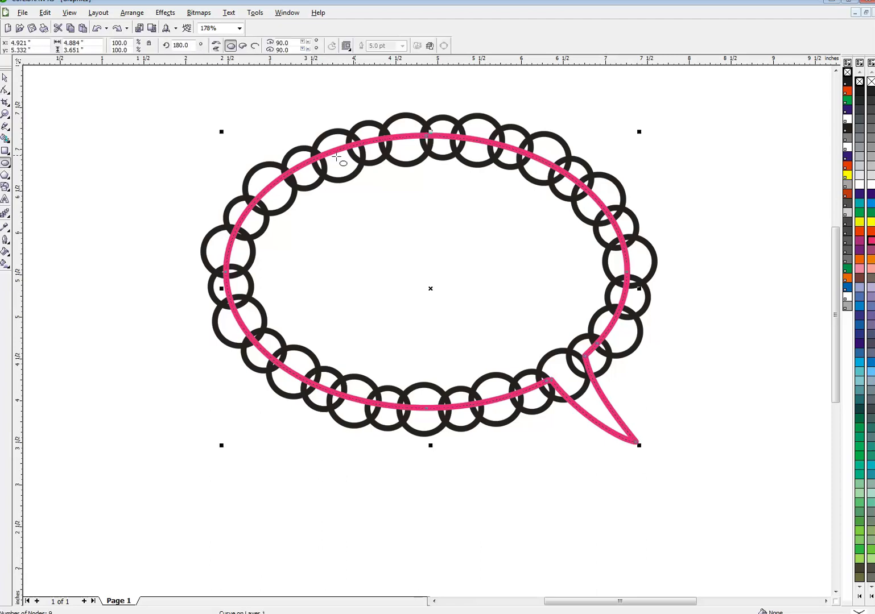
drag(258, 160, 596, 410)
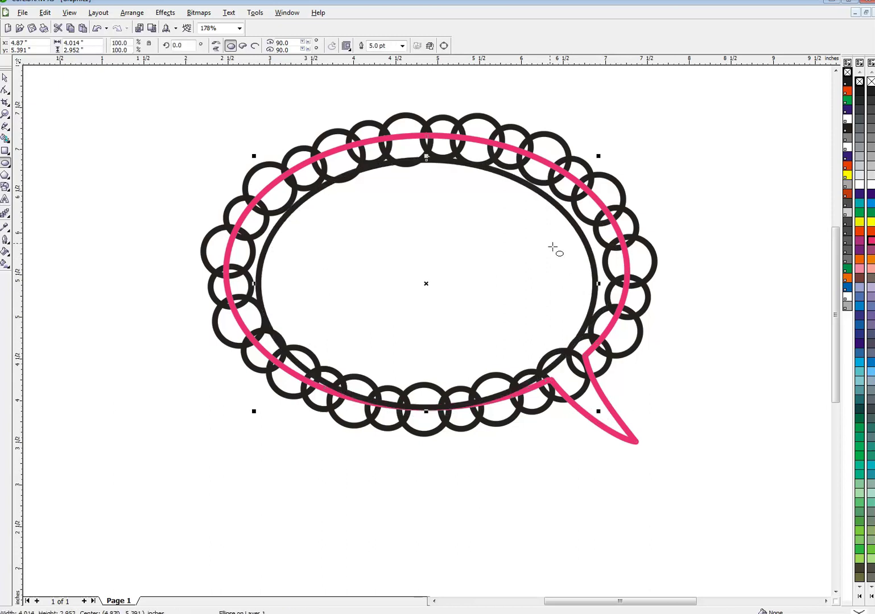
drag(426, 158, 428, 132)
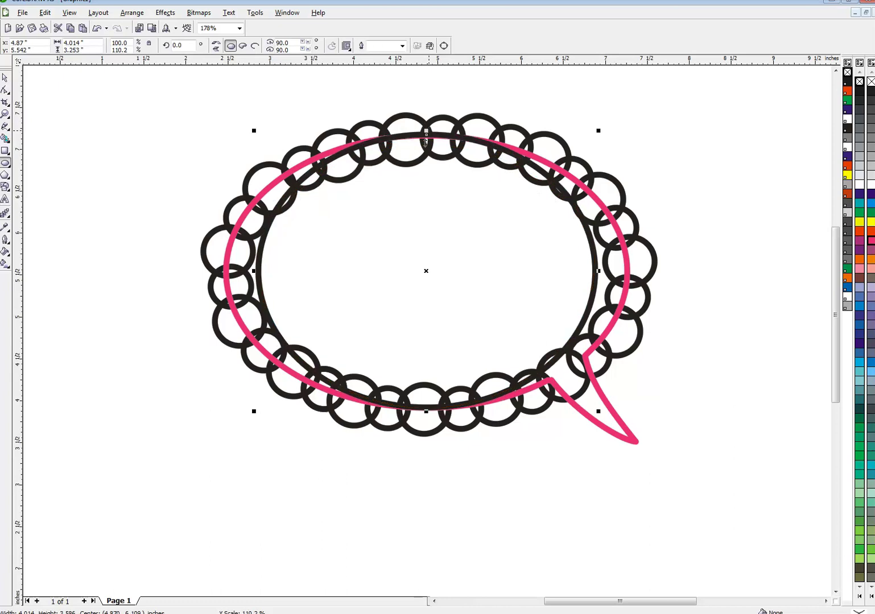
drag(259, 273, 226, 273)
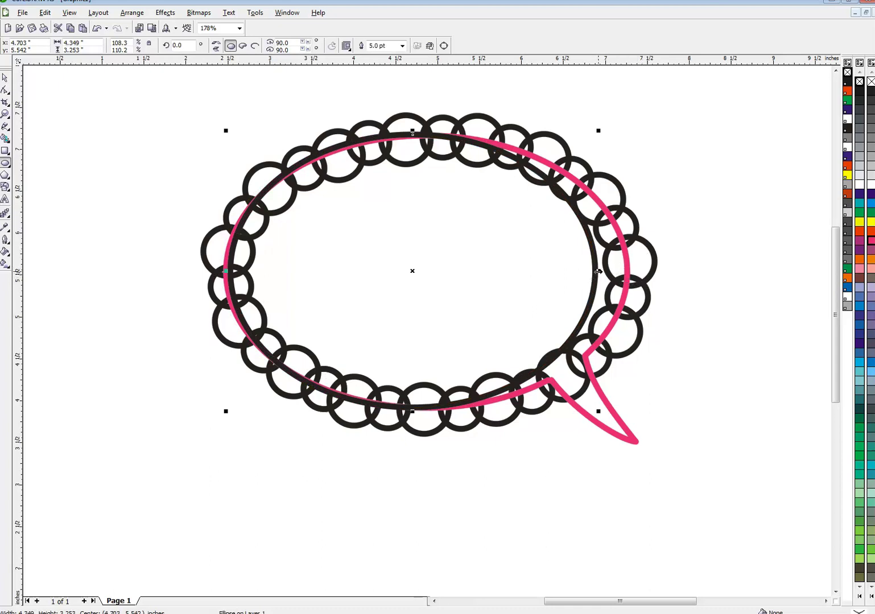
drag(598, 271, 630, 275)
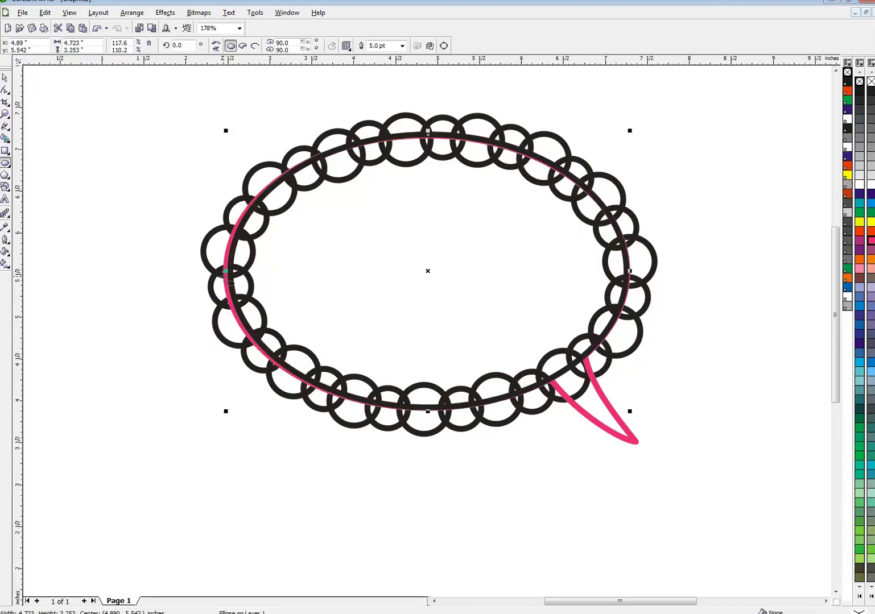
drag(224, 271, 221, 273)
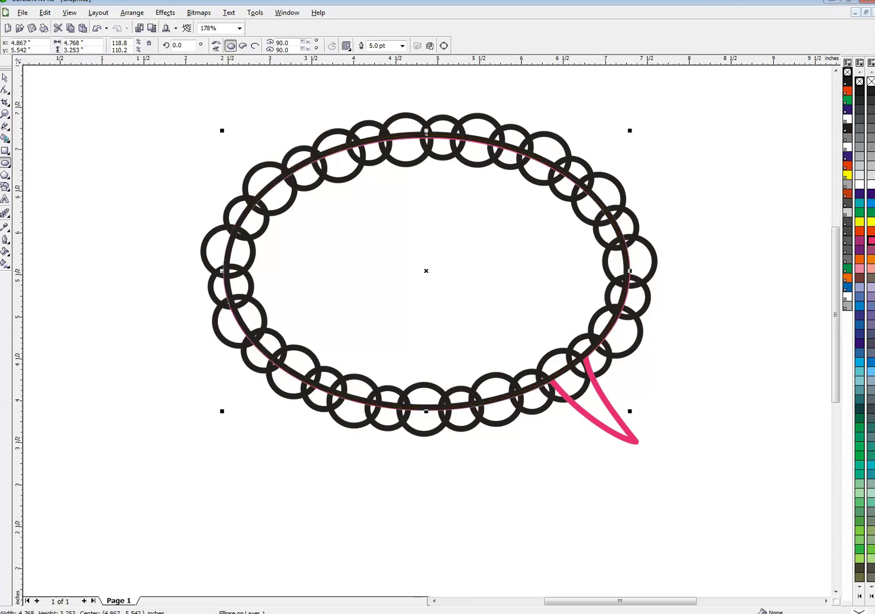
Delete the pink tailed bubble curve.
click(5, 81)
click(595, 422)
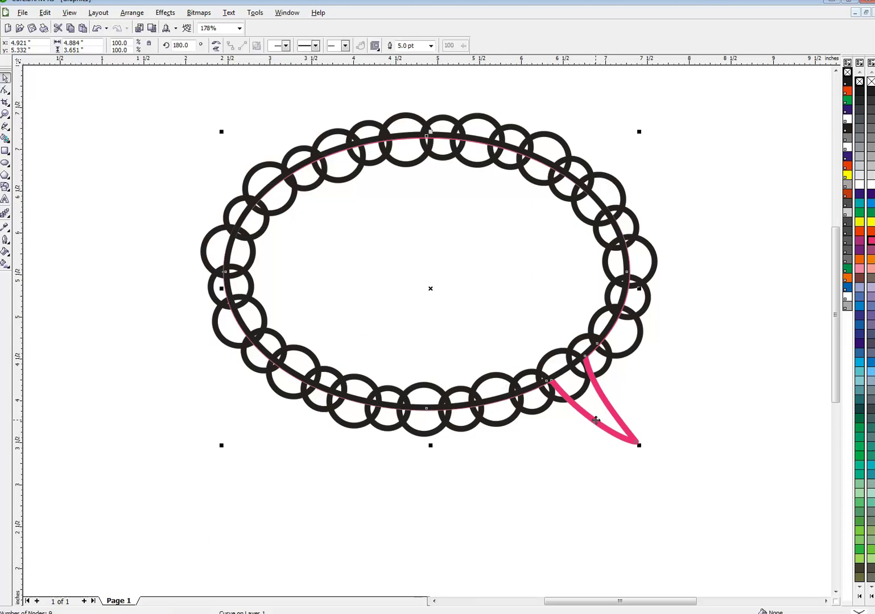
key(Delete)
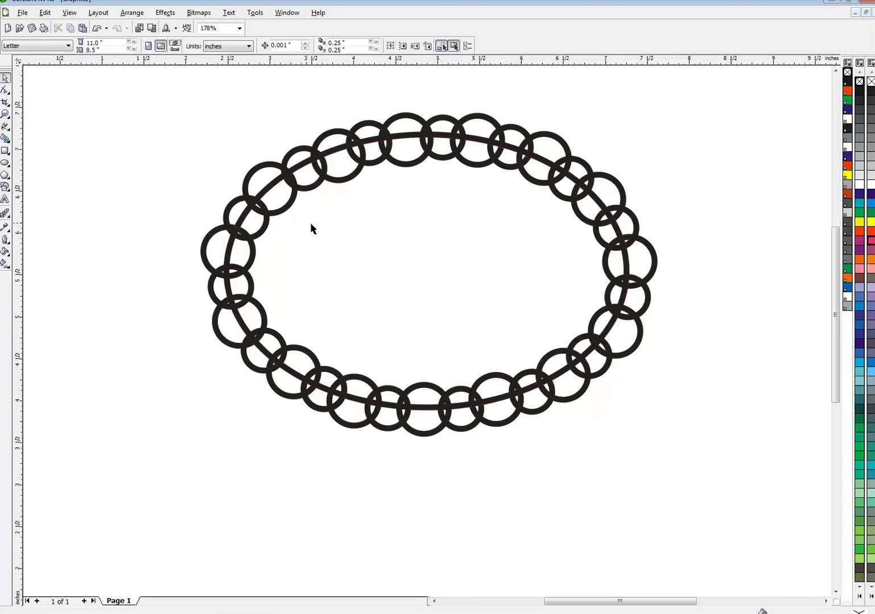
Fill all 32 shapes yellow, nudge the inner ellipse right, and reselect all cloud shapes.
drag(158, 109, 682, 471)
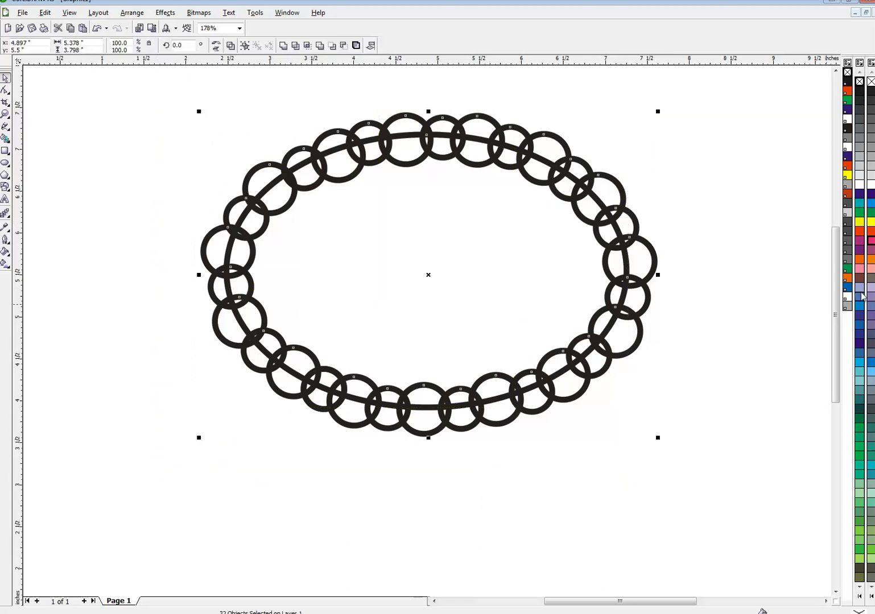
click(871, 222)
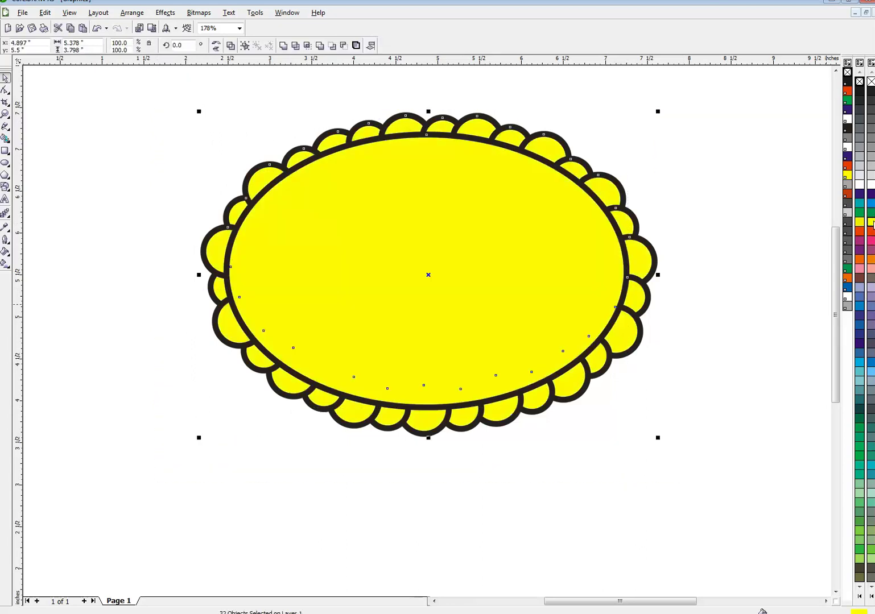
click(664, 159)
click(521, 164)
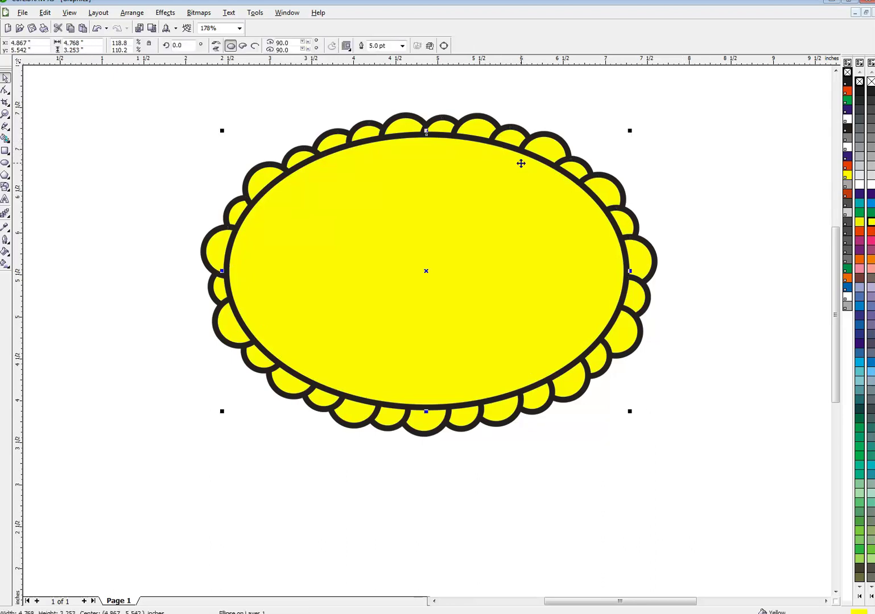
key(Right)
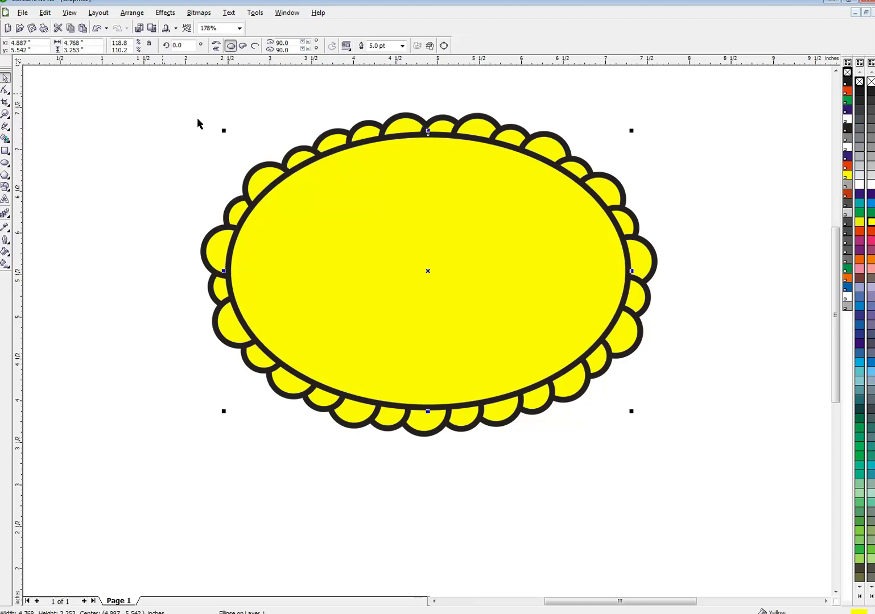
drag(163, 94, 699, 458)
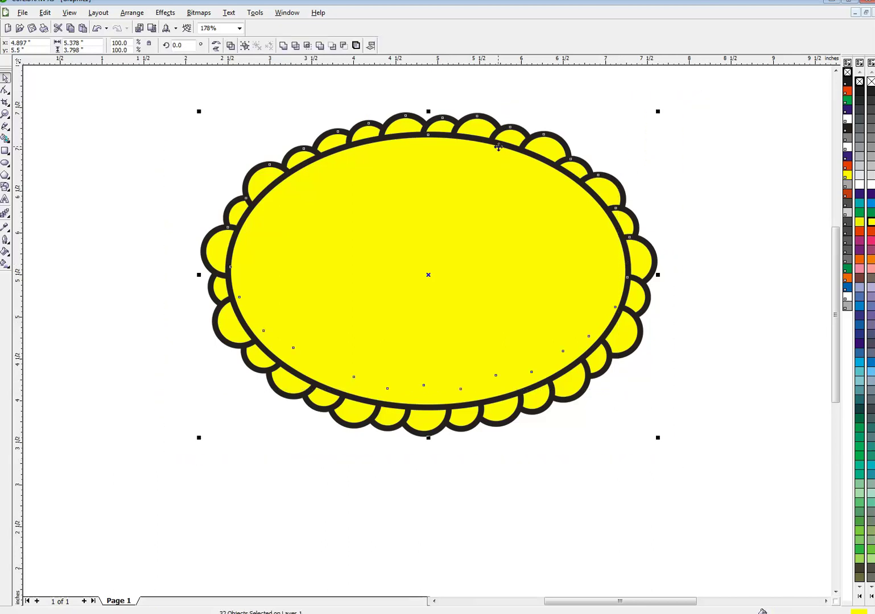
Weld the ellipse and circles into one scalloped curve in the Shaping panel and fill it white.
click(128, 13)
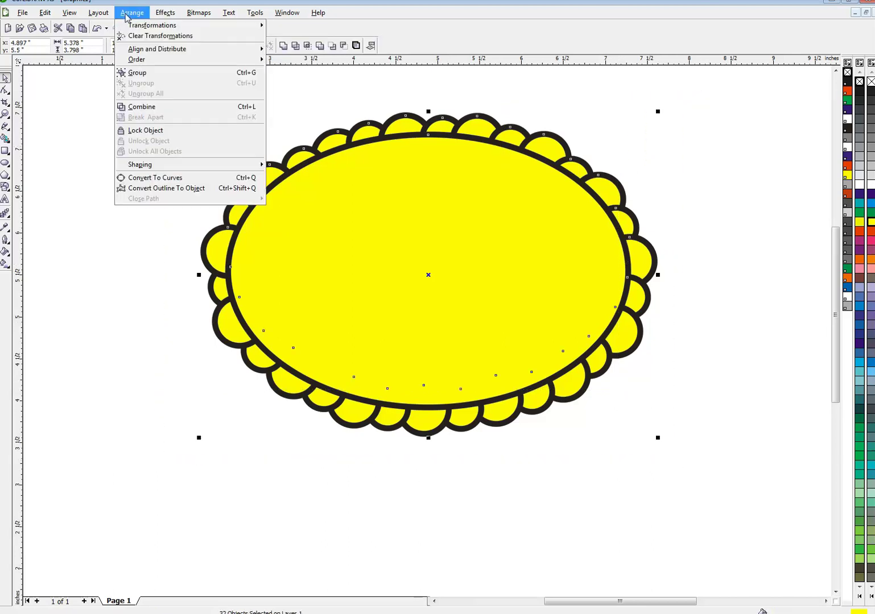
mouse_move(142, 164)
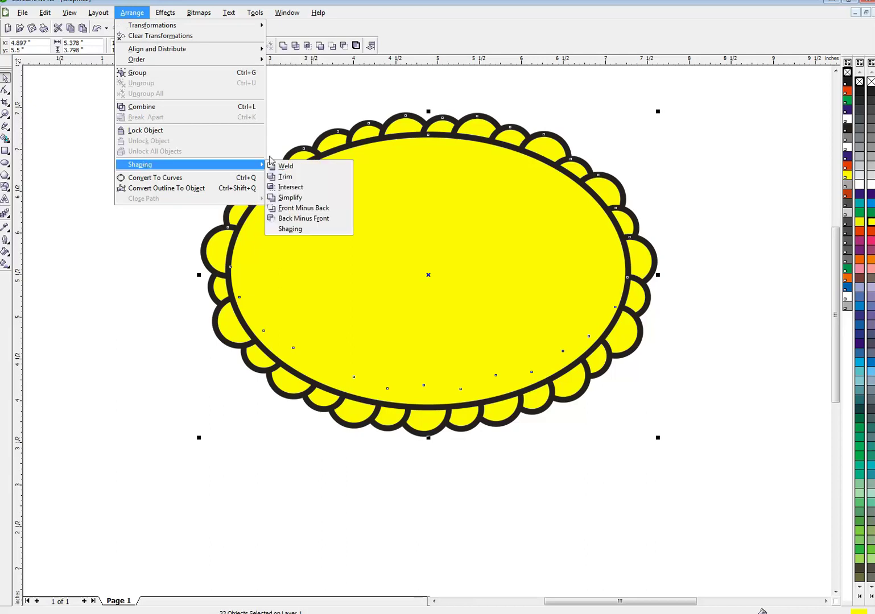
click(296, 232)
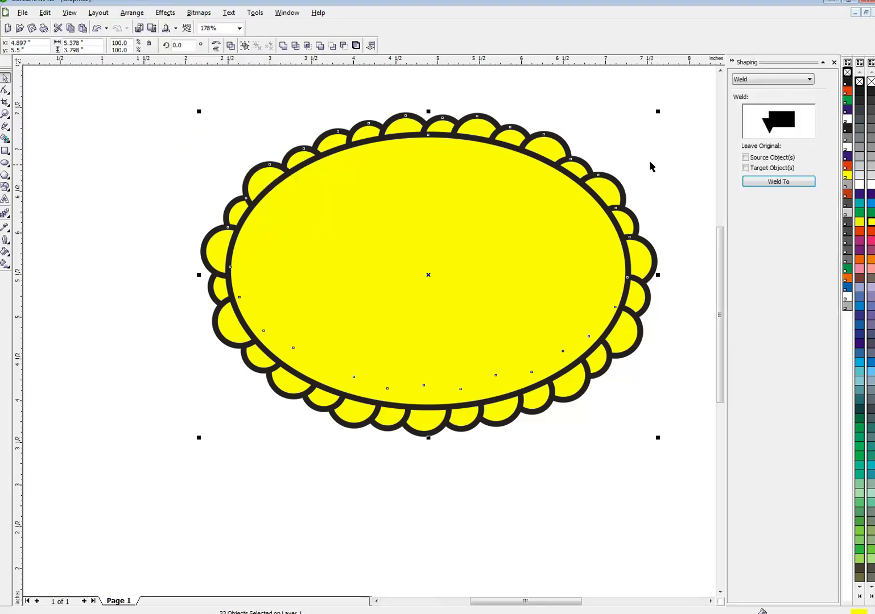
click(788, 183)
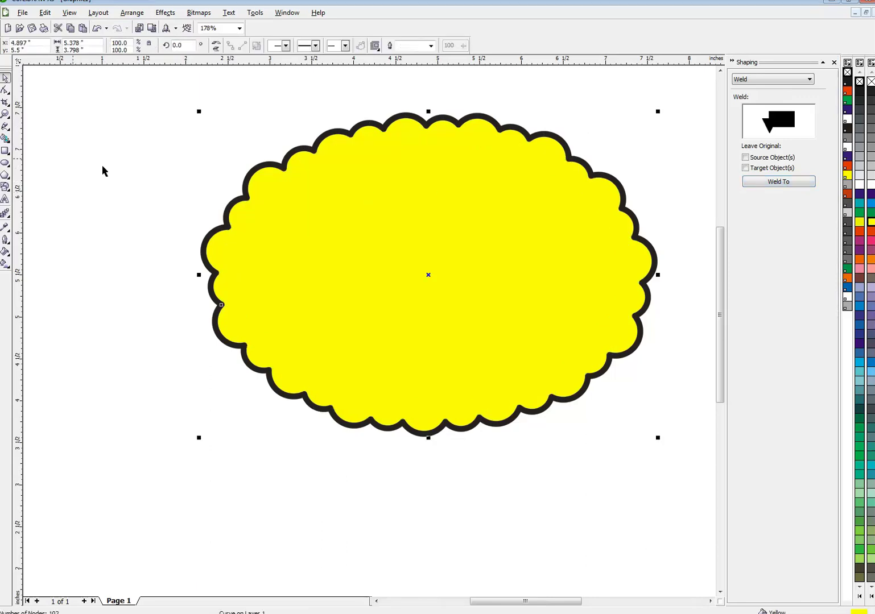
click(860, 184)
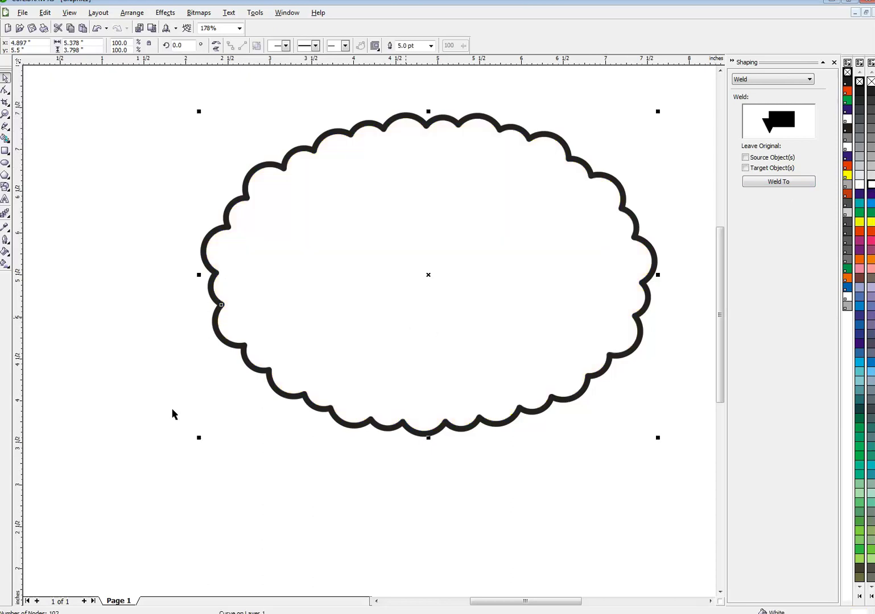
click(5, 164)
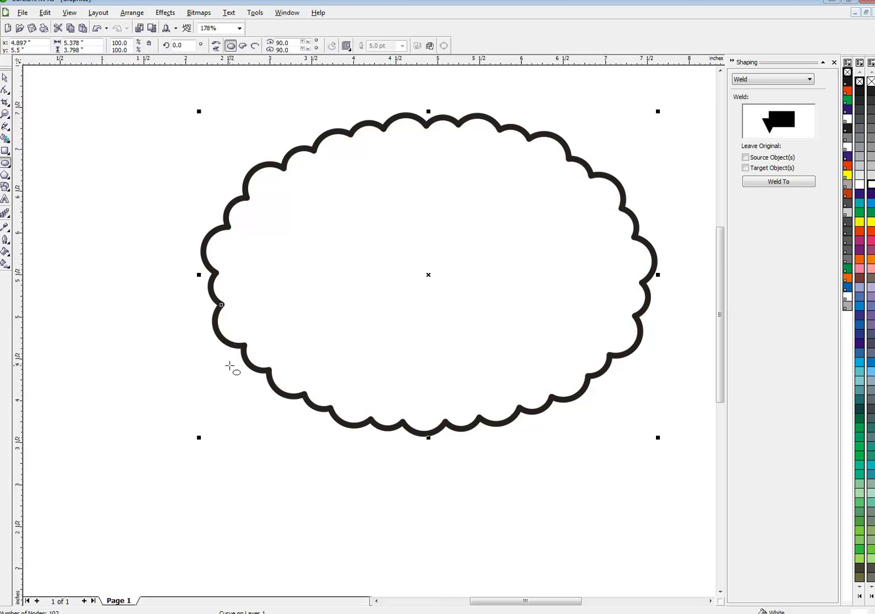
Draw a small, narrow, flattened ellipse below the cloud's lower left.
drag(230, 364, 324, 420)
drag(227, 392, 239, 392)
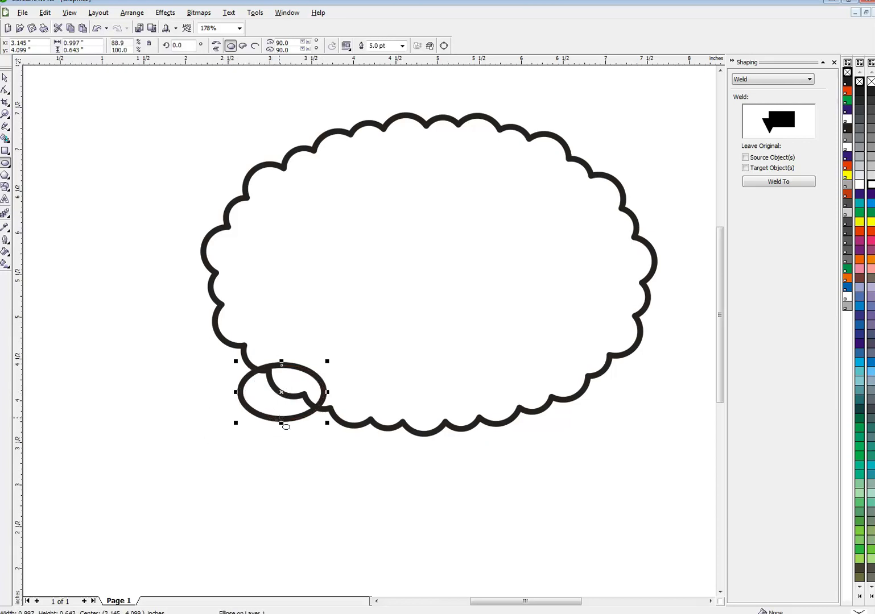
drag(281, 422, 279, 417)
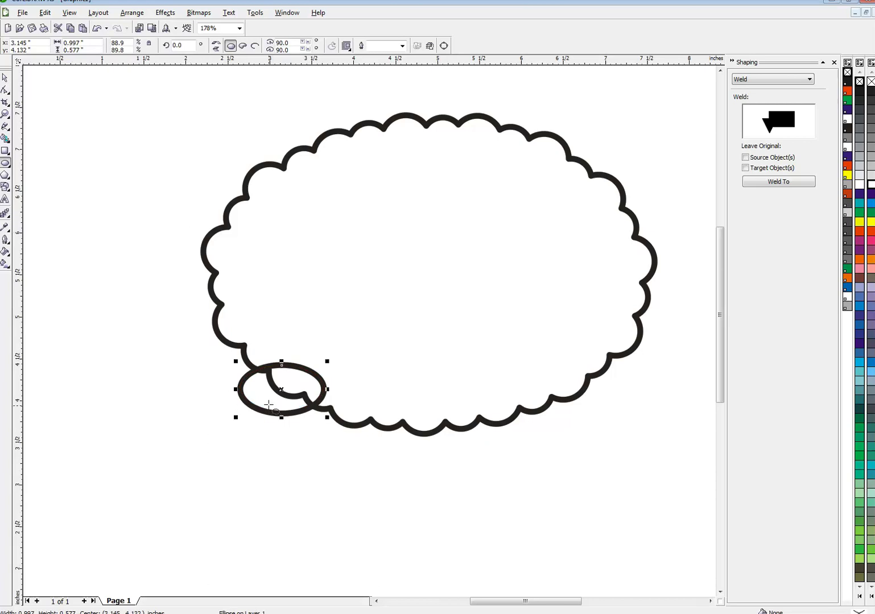
Duplicate the ellipse and place an 84% copy down-left of it.
click(70, 30)
click(82, 28)
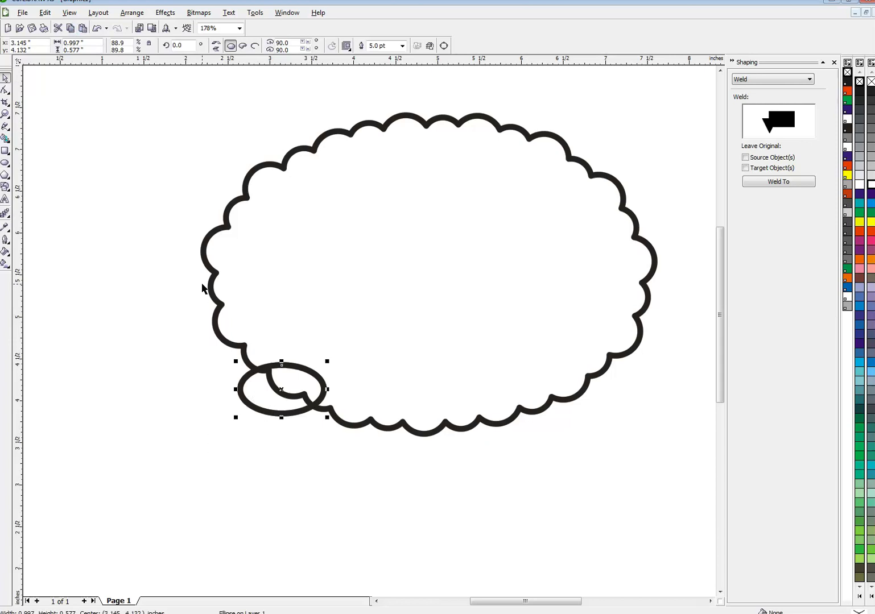
drag(283, 390, 251, 417)
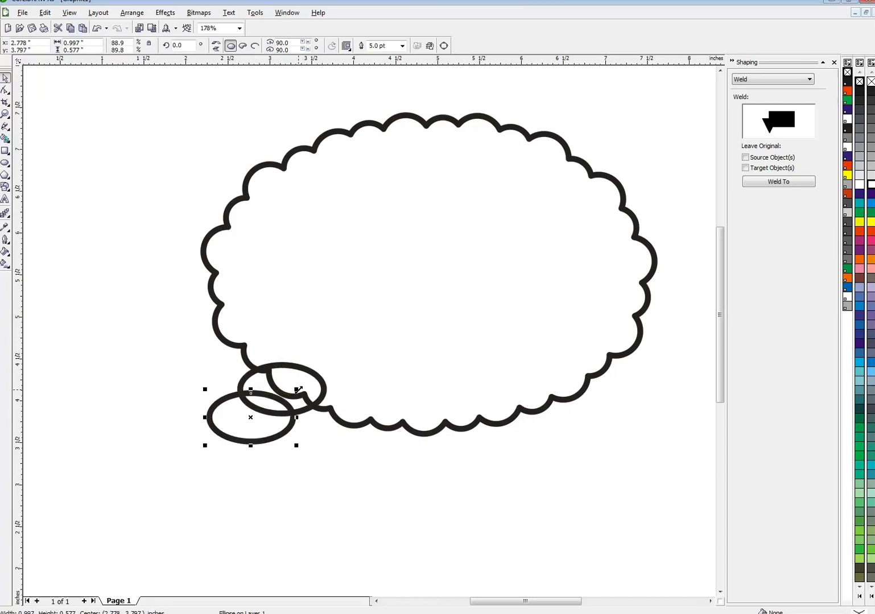
drag(297, 389, 250, 420)
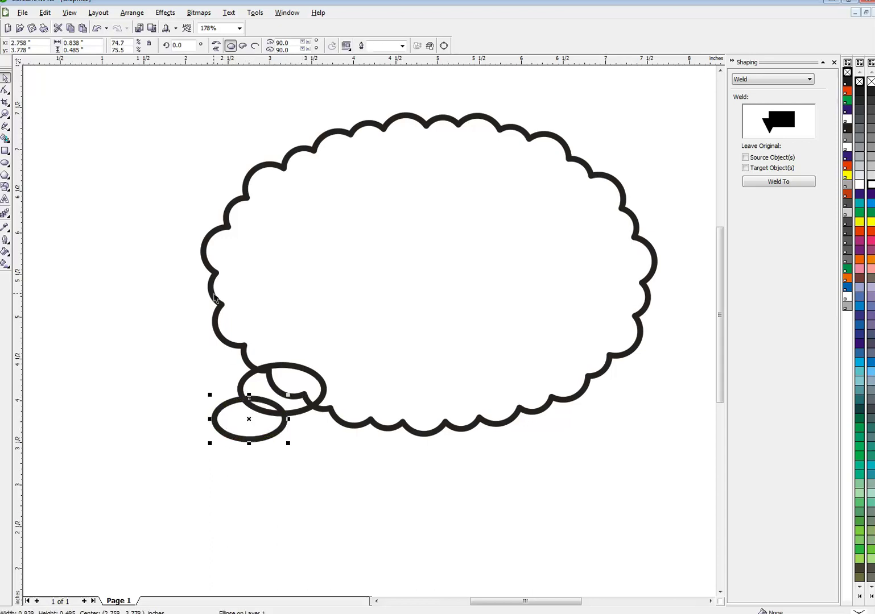
Add a third ellipse at about 72%, tucked further down-left against the middle one.
click(82, 28)
drag(282, 390, 214, 444)
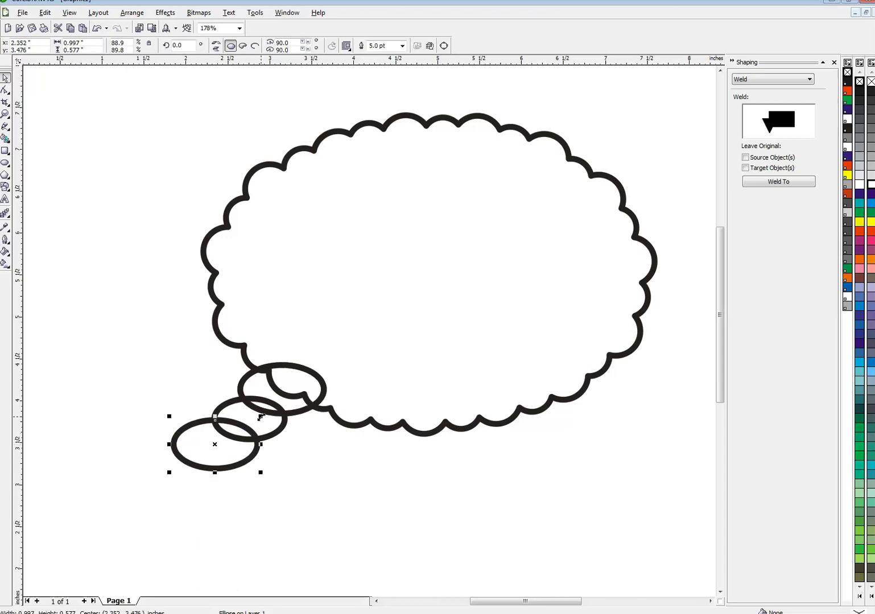
drag(260, 417, 254, 430)
drag(204, 453, 223, 446)
Fill all three trailing ellipses with white.
drag(131, 333, 380, 504)
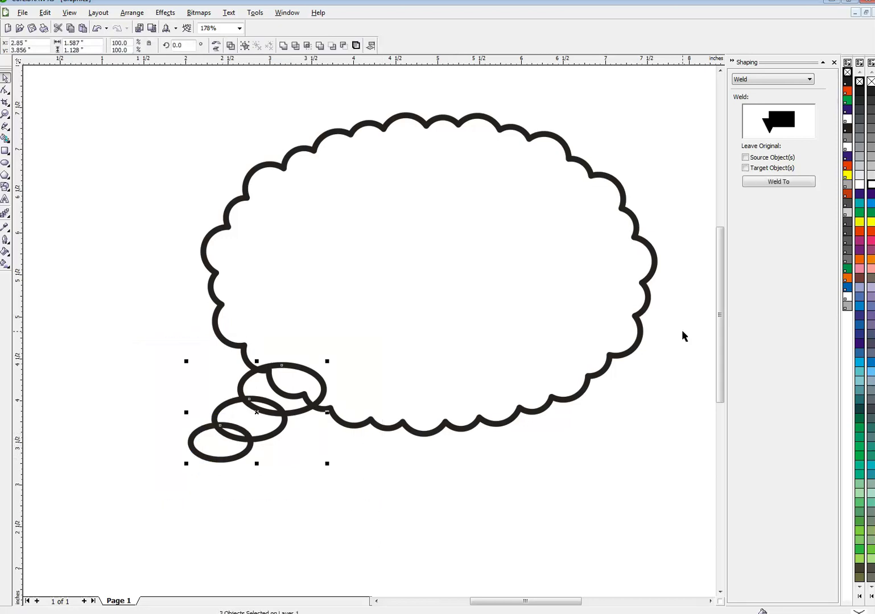
click(871, 185)
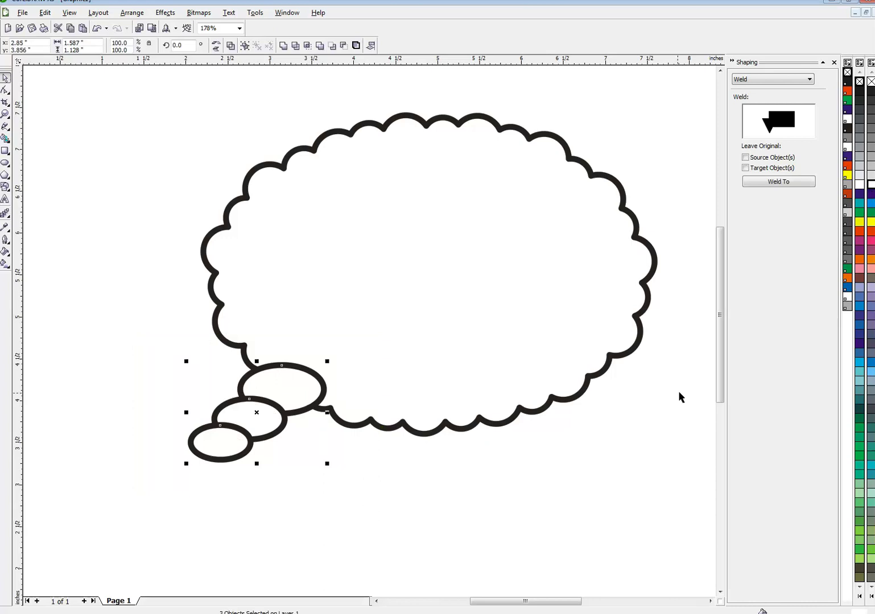
click(566, 478)
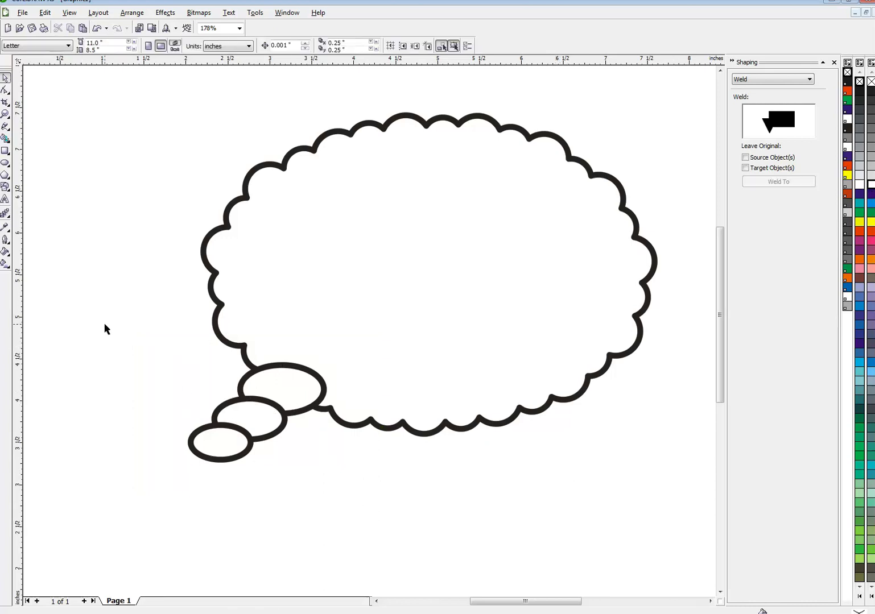
Scale the three trailing ellipses together to 85.5% and shift them up under the cloud.
drag(104, 325, 362, 488)
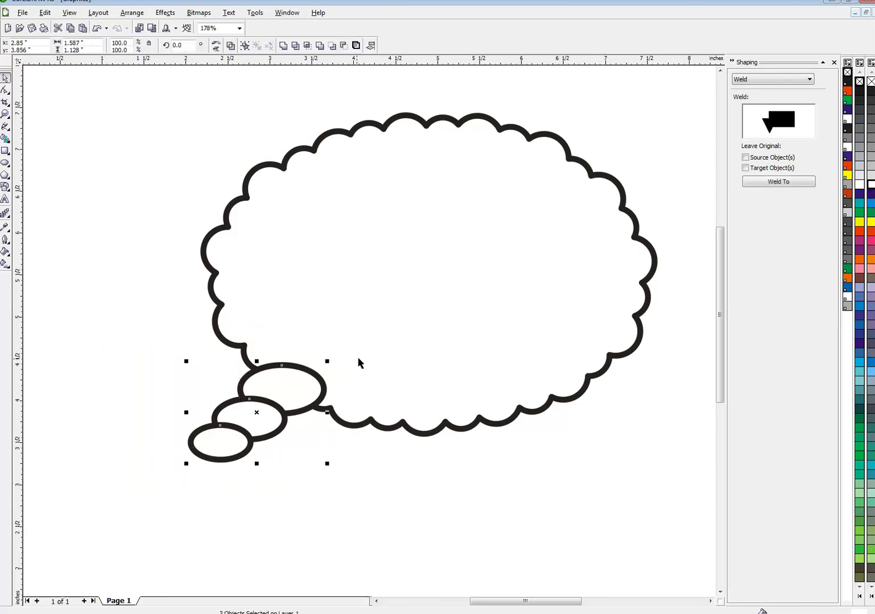
drag(327, 360, 319, 375)
drag(245, 421, 250, 408)
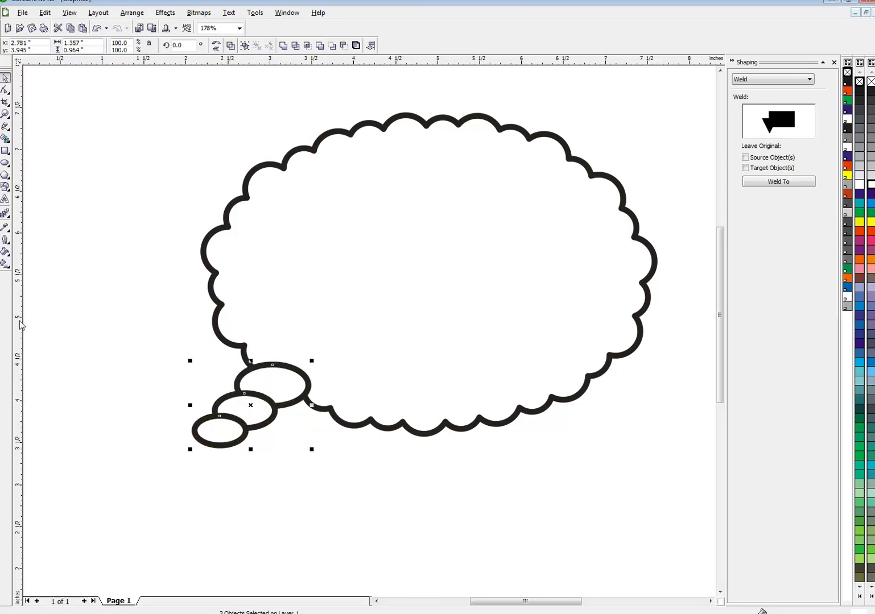
Paste the caption into the balloon and enlarge it to 27.616 pt.
key(ctrl+v)
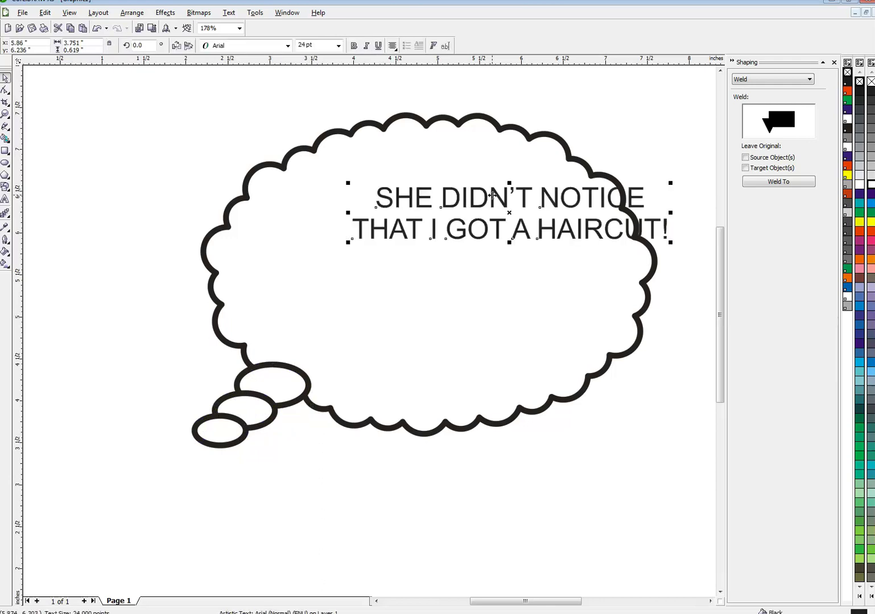
drag(438, 233, 336, 277)
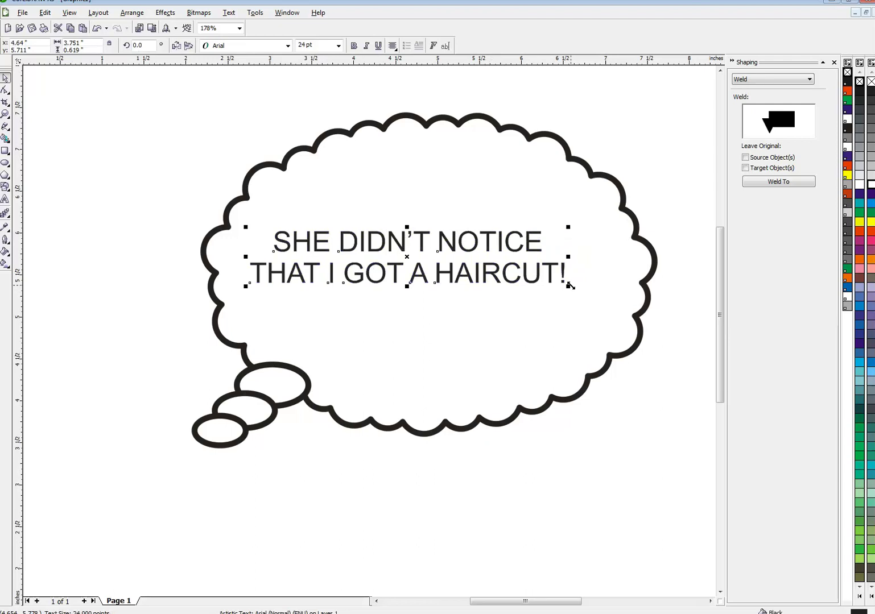
drag(567, 287, 616, 309)
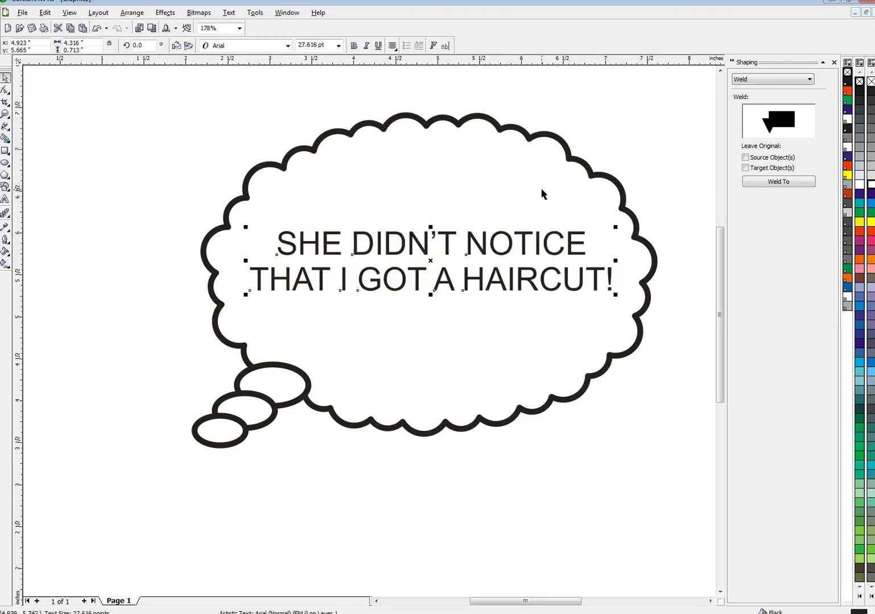
click(288, 46)
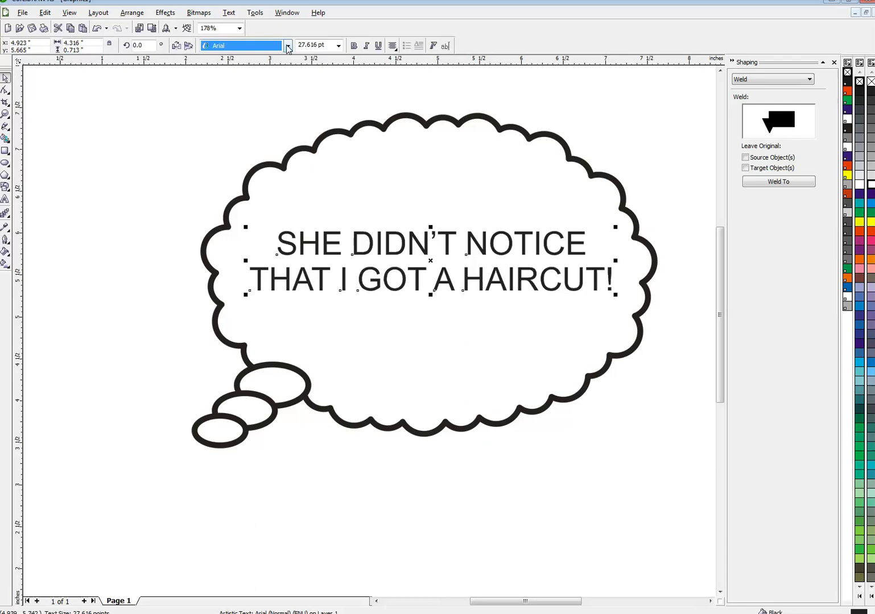
Change the caption font from Arial to Comic Sans MS bold.
click(288, 46)
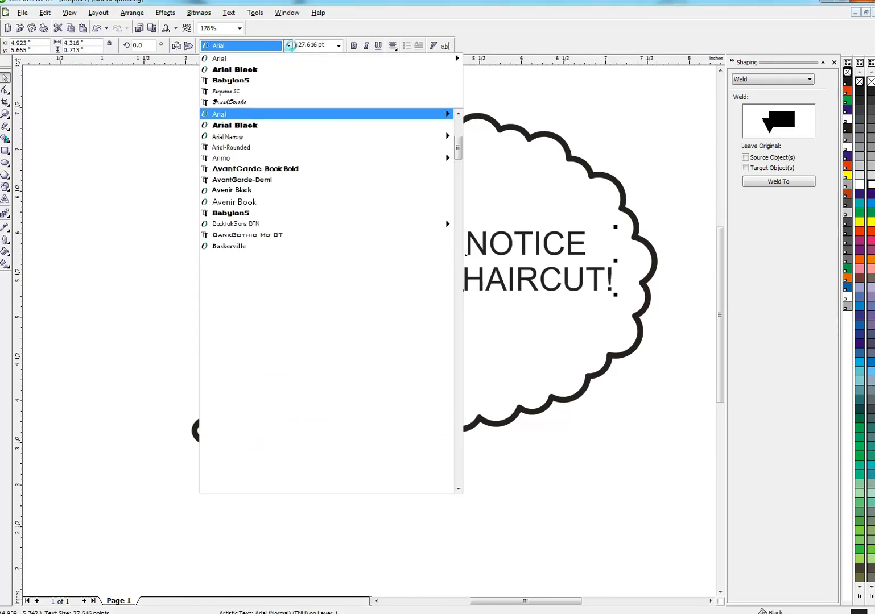
scroll(332, 279, down, 2)
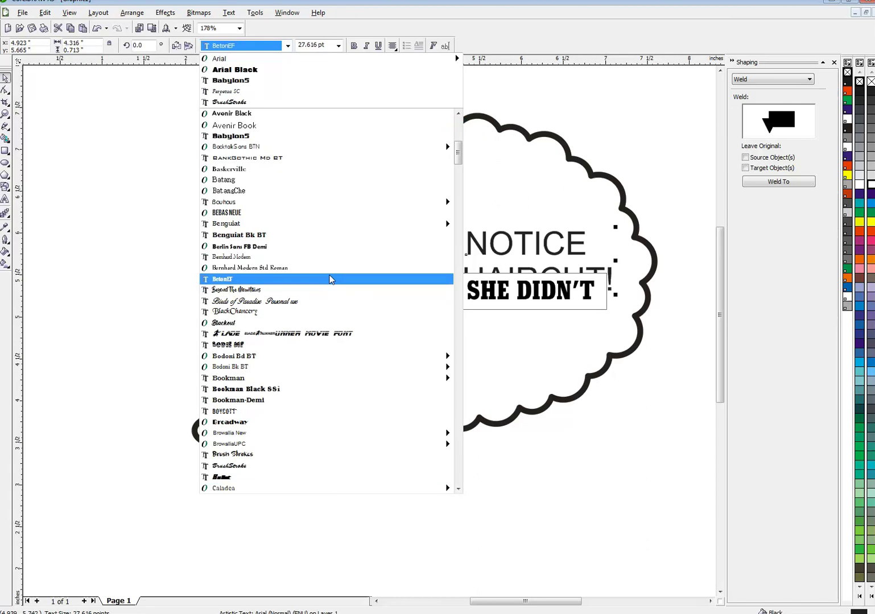
scroll(330, 280, down, 8)
click(313, 245)
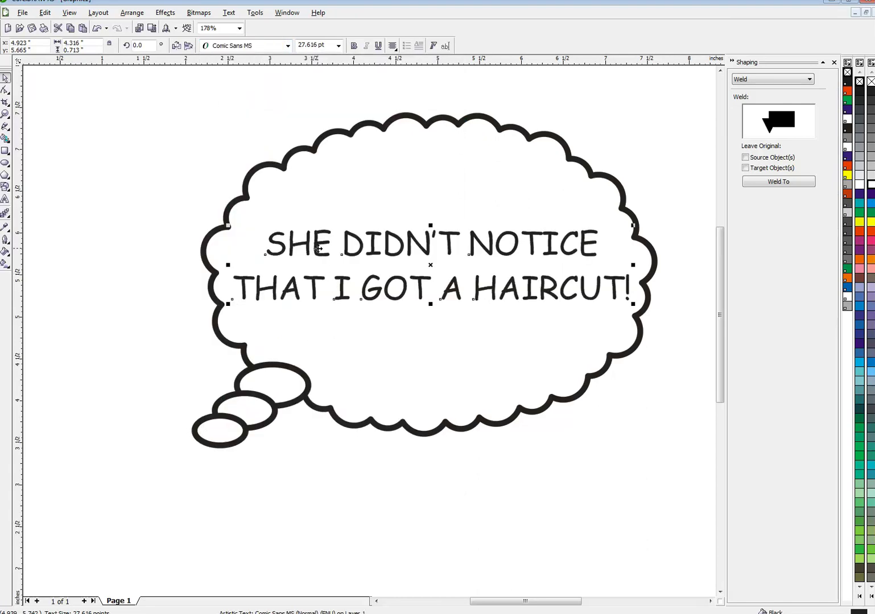
click(353, 46)
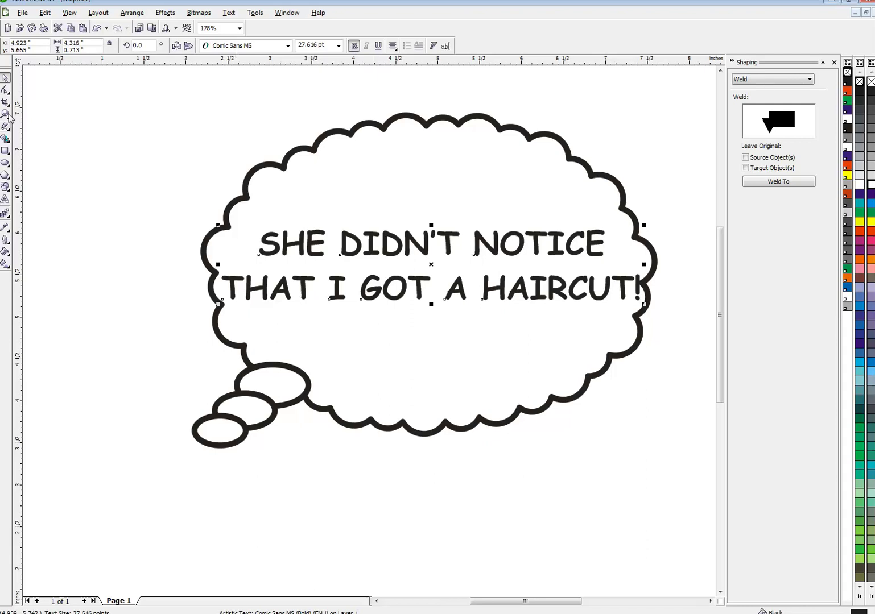
Rebreak the caption as 'SHE DIDN'T' / 'NOTICE THAT I' / 'GOT A HAIRCUT!'.
click(5, 199)
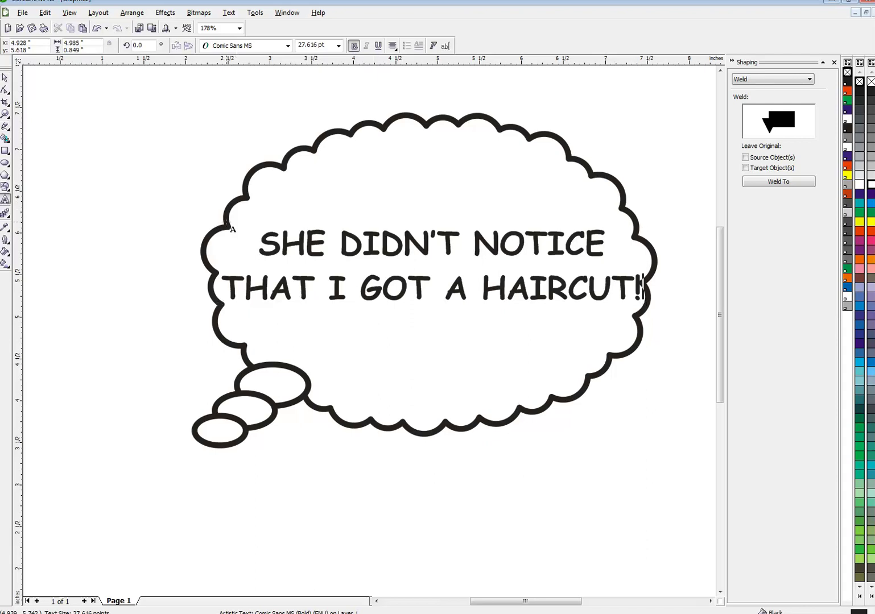
click(475, 244)
key(BackSpace)
key(Return)
click(498, 281)
key(Delete)
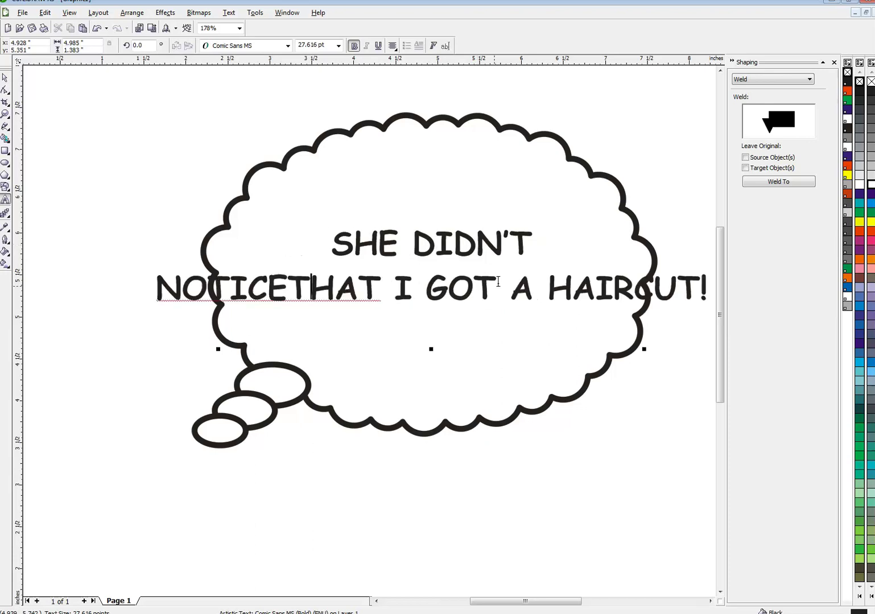
key(Delete)
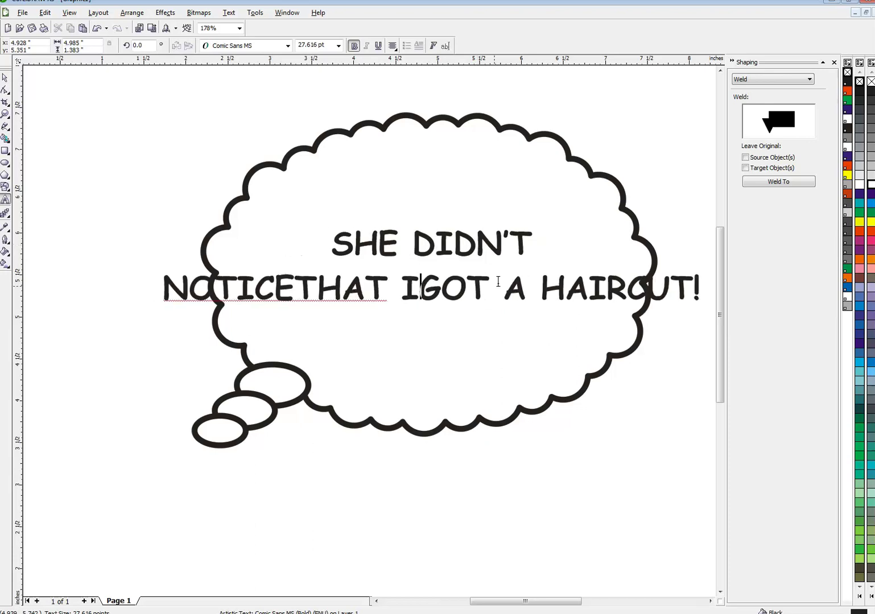
key(Return)
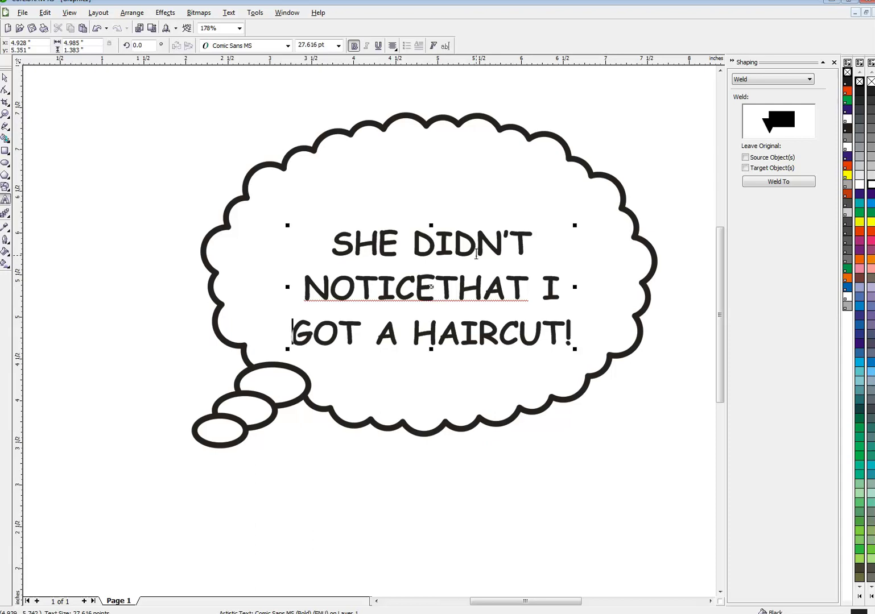
click(436, 287)
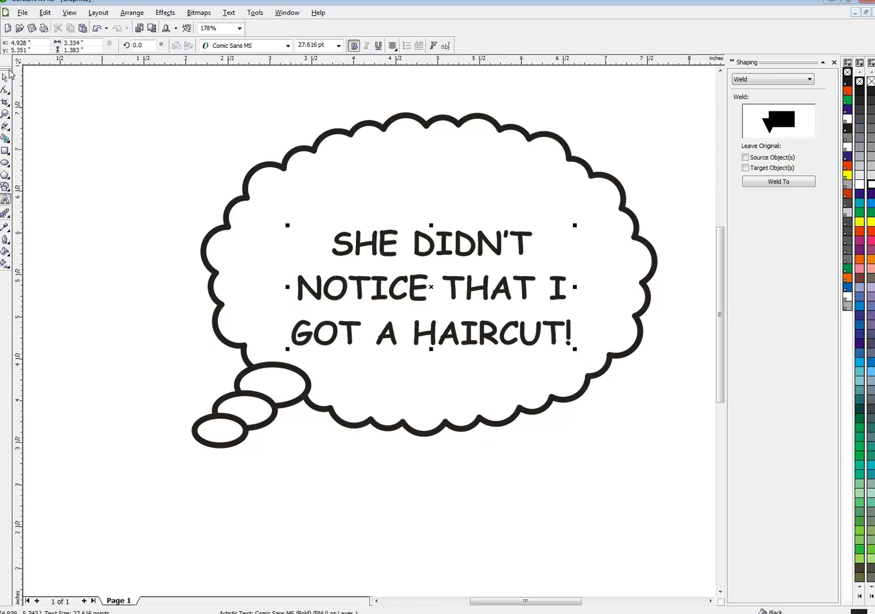
click(5, 77)
Scale the caption about 114% to 37.93 pt and centre it in the balloon.
drag(289, 226, 420, 183)
drag(436, 256, 452, 259)
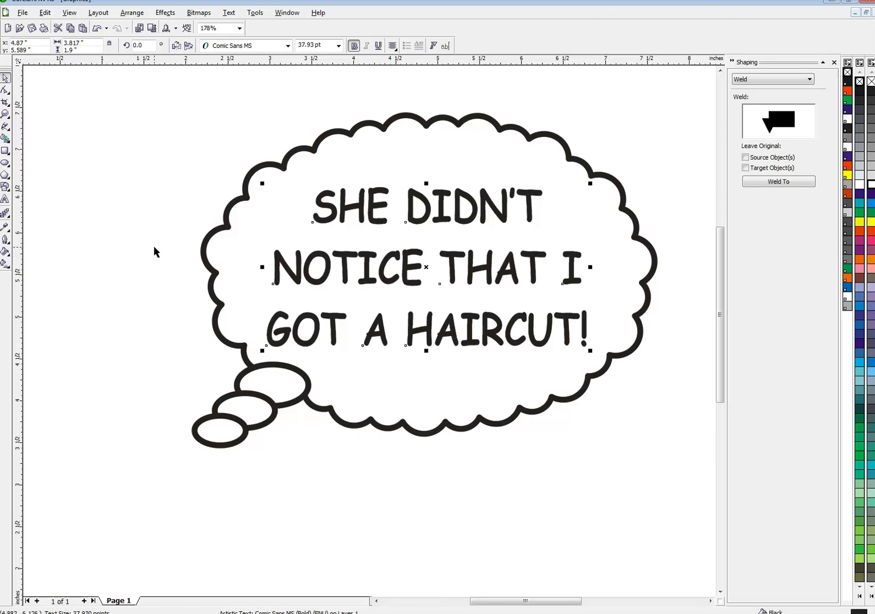
key(Up)
key(Up)
key(Up)
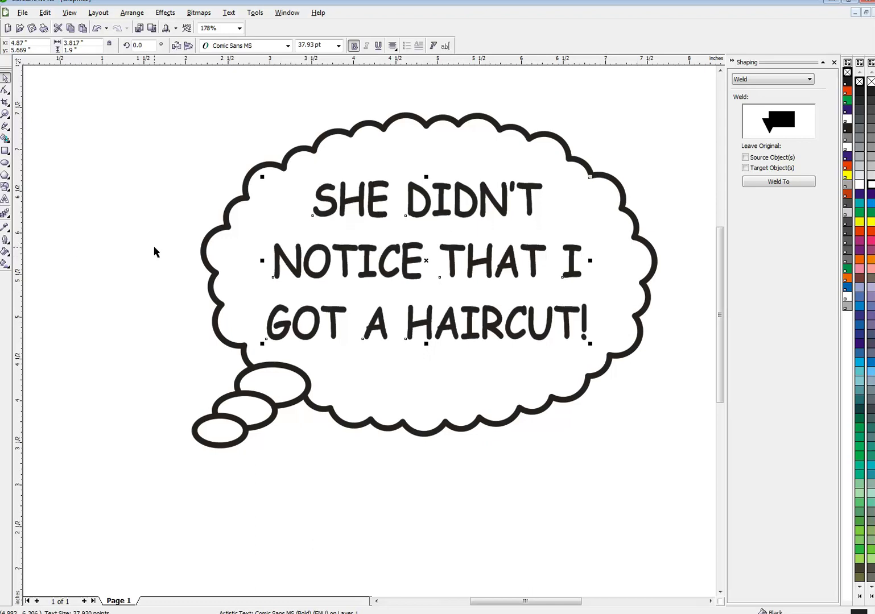